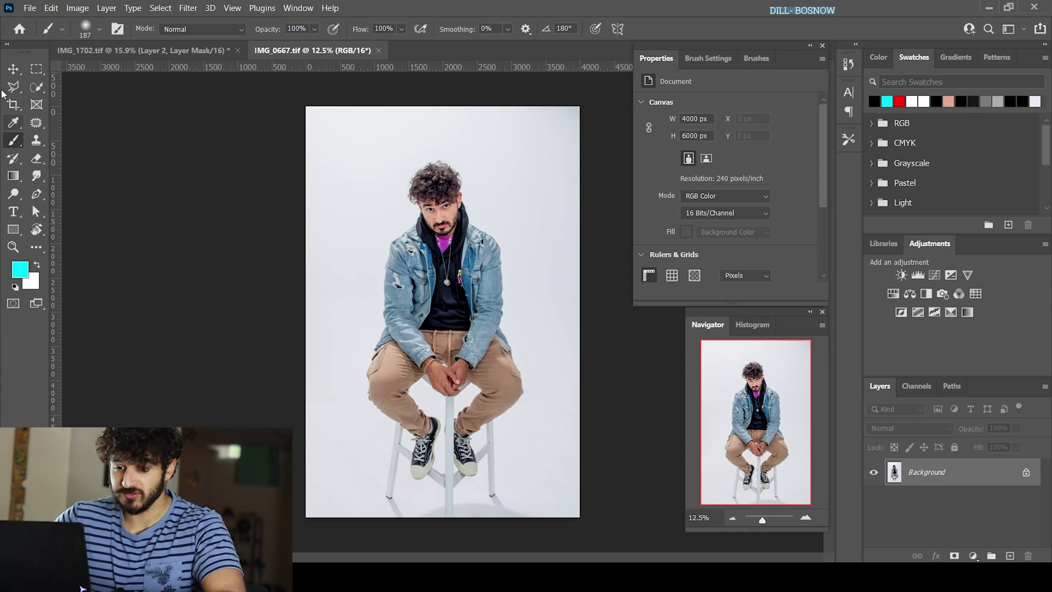
Select the whole seated man automatically using Select Subject with the Quick Selection tool.
click(13, 69)
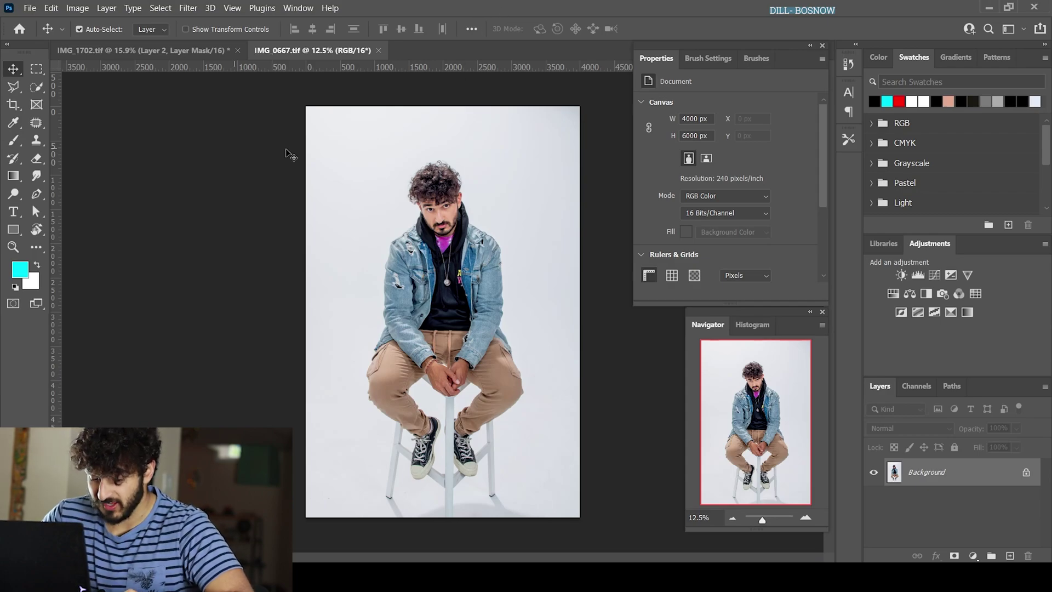
scroll(364, 183, up, 2)
click(36, 86)
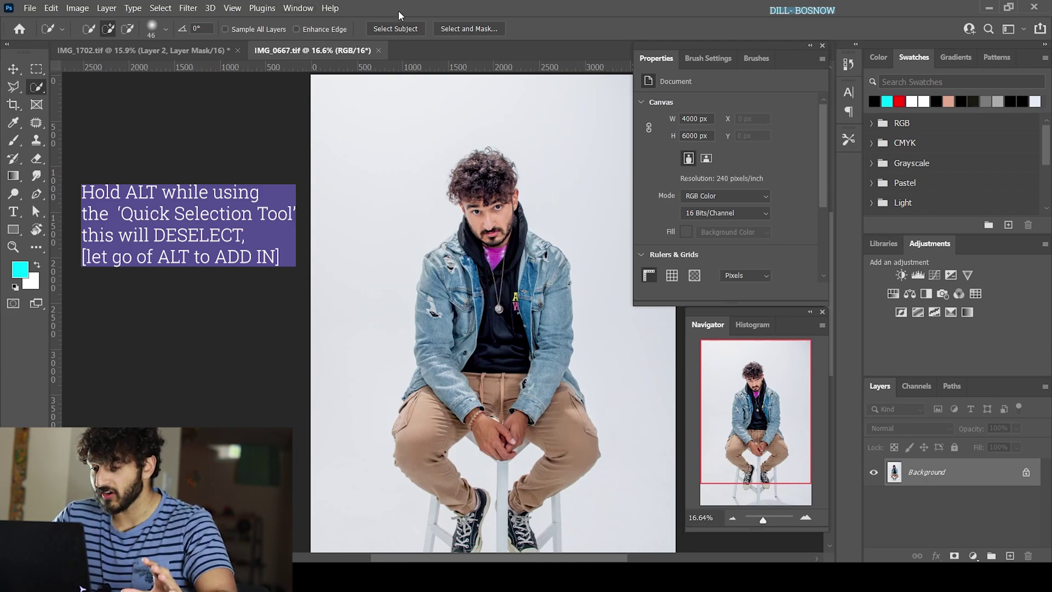
click(411, 31)
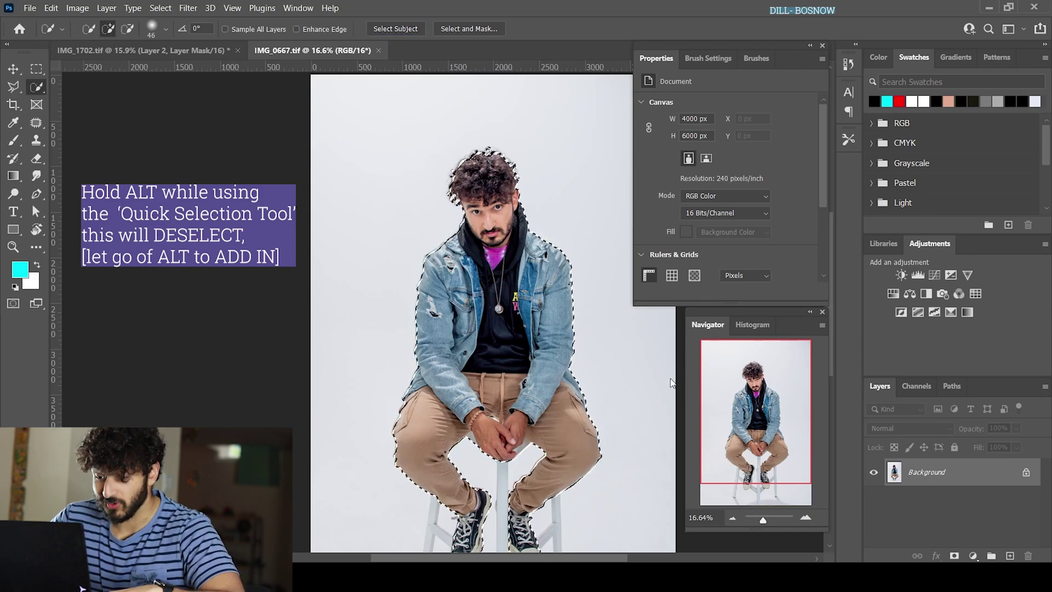
Subtract the man's legs, shoes, hands and the lower part of his jacket from the selection with the Quick Selection tool.
scroll(553, 355, down, 5)
scroll(502, 322, up, 4)
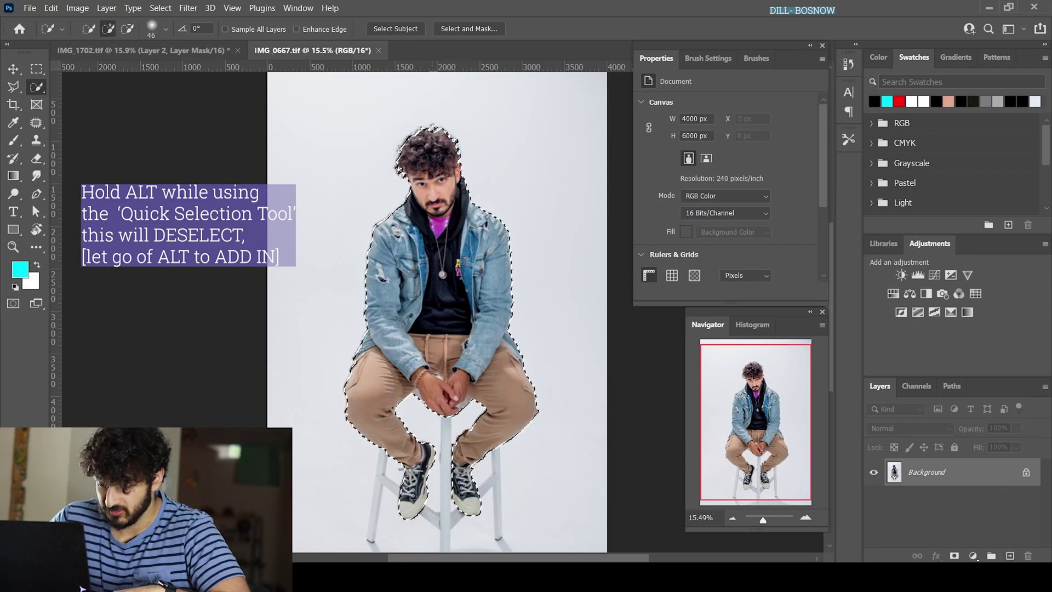
mouse_move(412, 504)
mouse_down()
mouse_move(423, 486)
mouse_move(427, 494)
mouse_move(402, 442)
mouse_move(363, 410)
mouse_up()
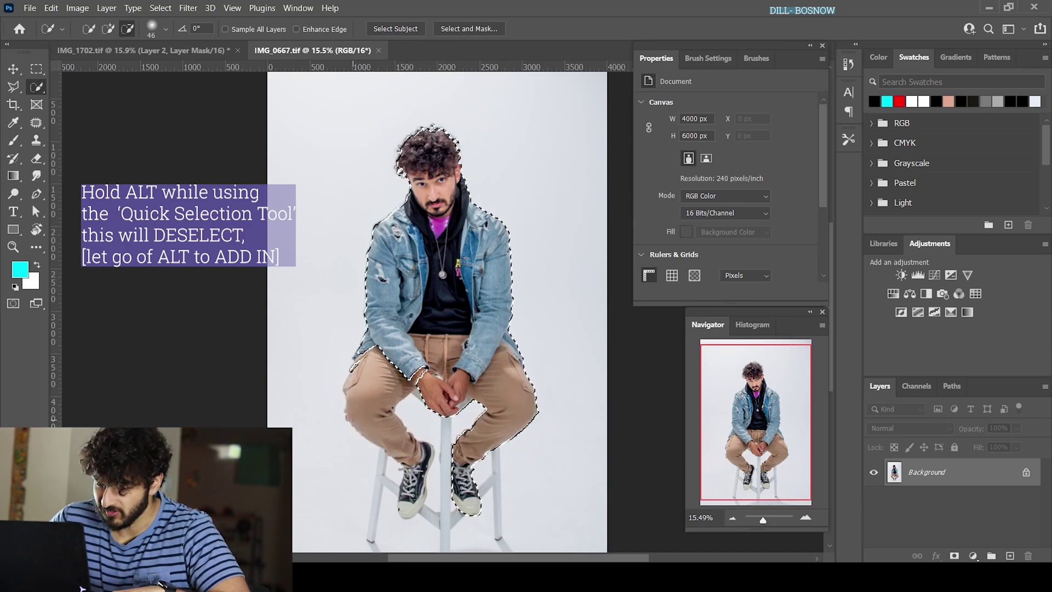
mouse_move(459, 496)
mouse_down()
mouse_move(462, 482)
mouse_move(471, 507)
mouse_up()
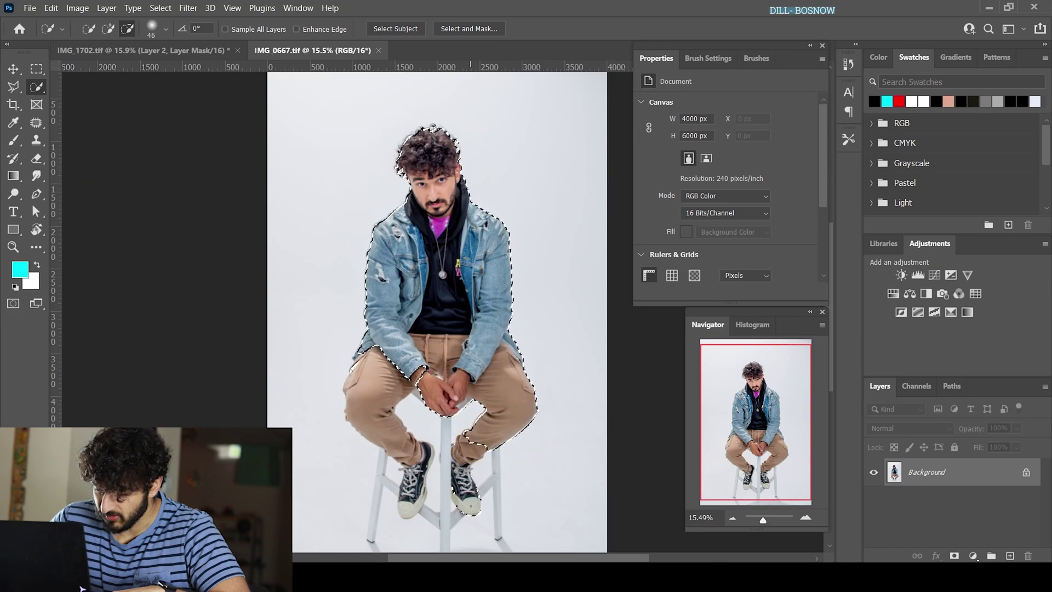
drag(460, 447, 466, 396)
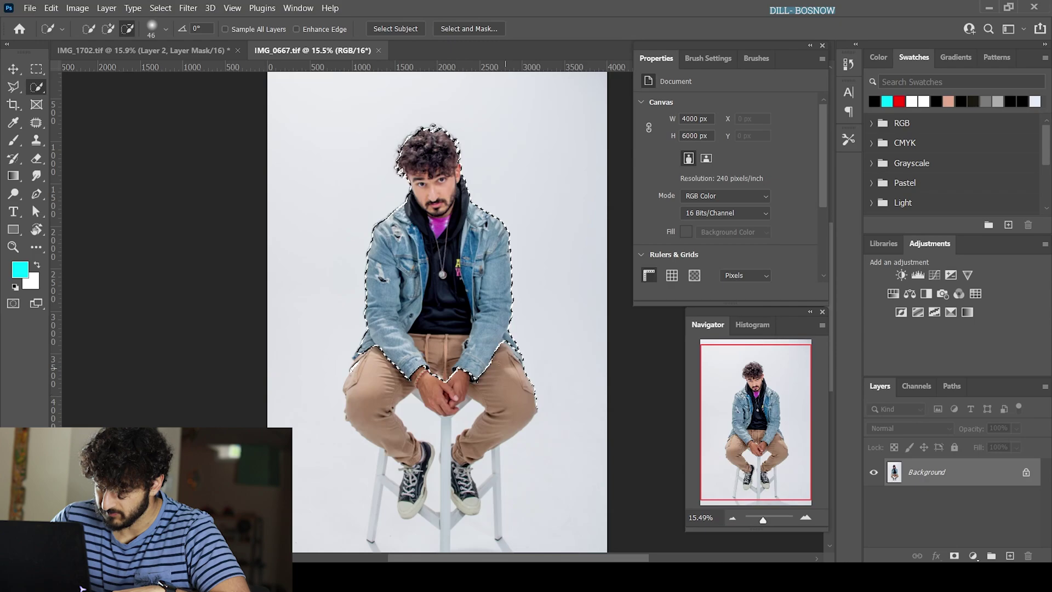
mouse_move(499, 363)
mouse_down()
mouse_move(498, 336)
mouse_move(430, 359)
mouse_move(385, 358)
mouse_move(387, 274)
mouse_up()
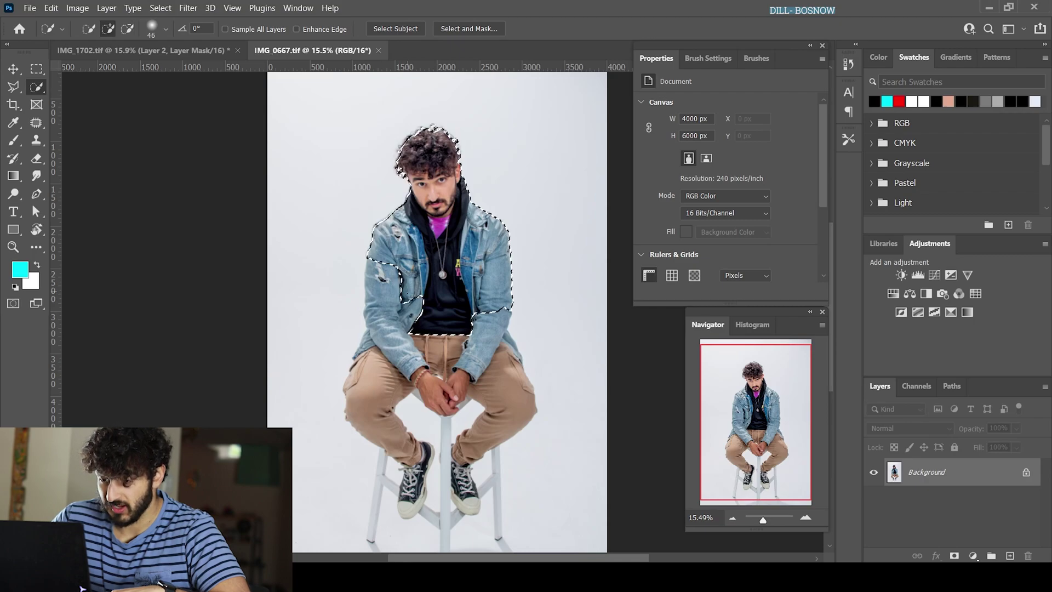
Subtract the black hoodie, jacket sleeves and shoulders from the selection, leaving mainly the head.
mouse_move(466, 330)
mouse_down()
mouse_move(472, 302)
mouse_move(409, 235)
mouse_move(386, 248)
mouse_up()
drag(473, 268, 511, 290)
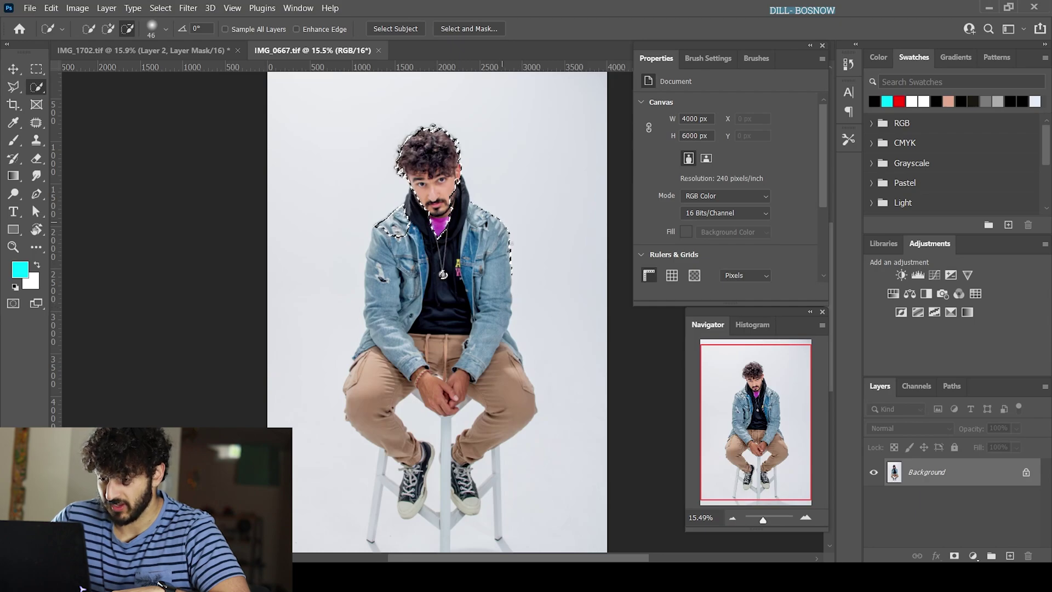
drag(511, 243, 488, 245)
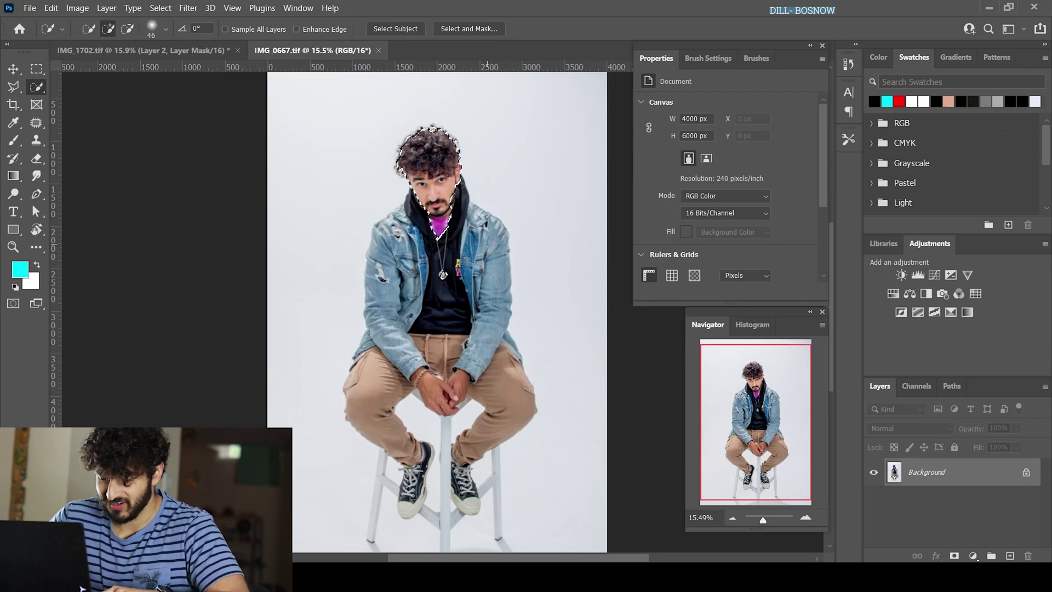
Subtract the purple shirt area below the neck and refine the selection edge around the chin.
scroll(488, 243, up, 4)
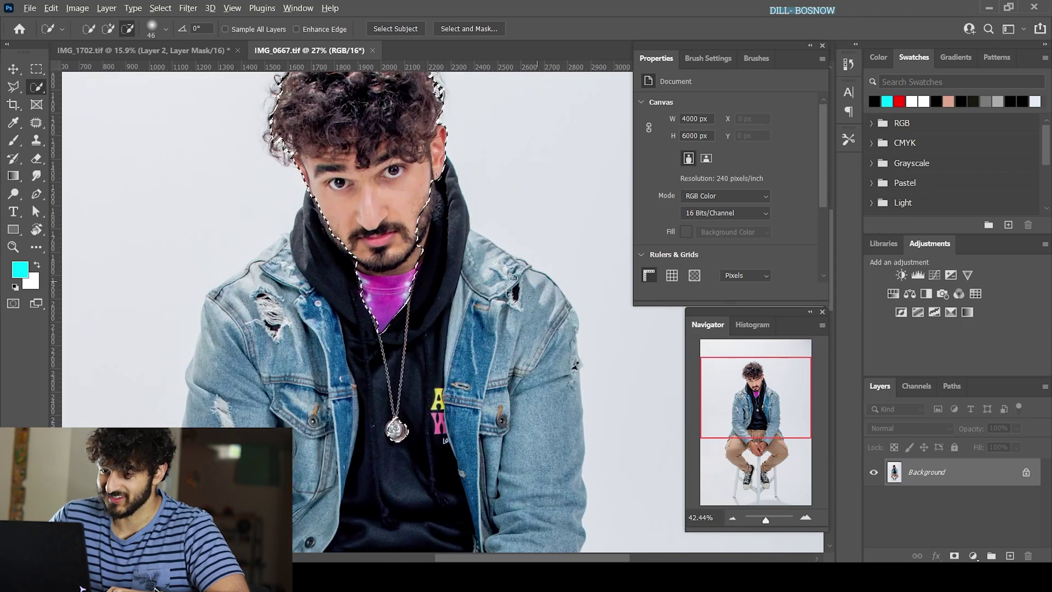
scroll(514, 278, up, 2)
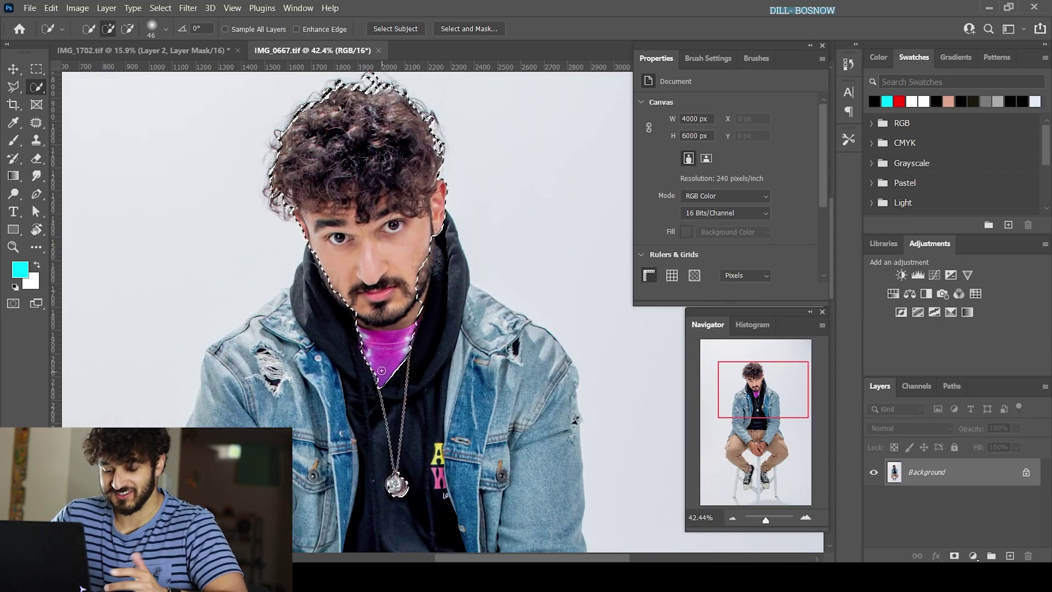
alt+click(382, 372)
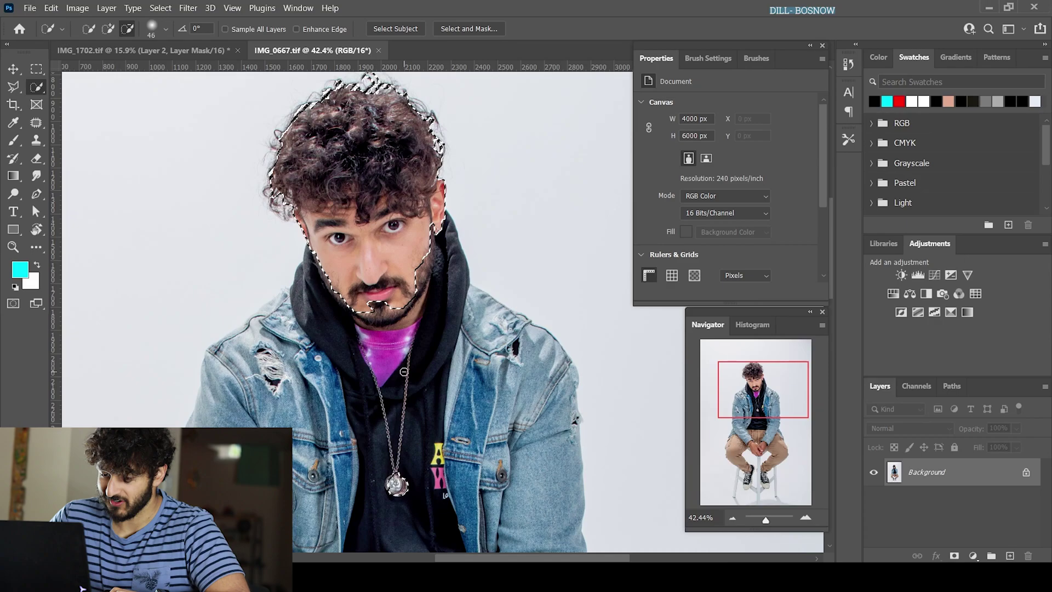
click(400, 372)
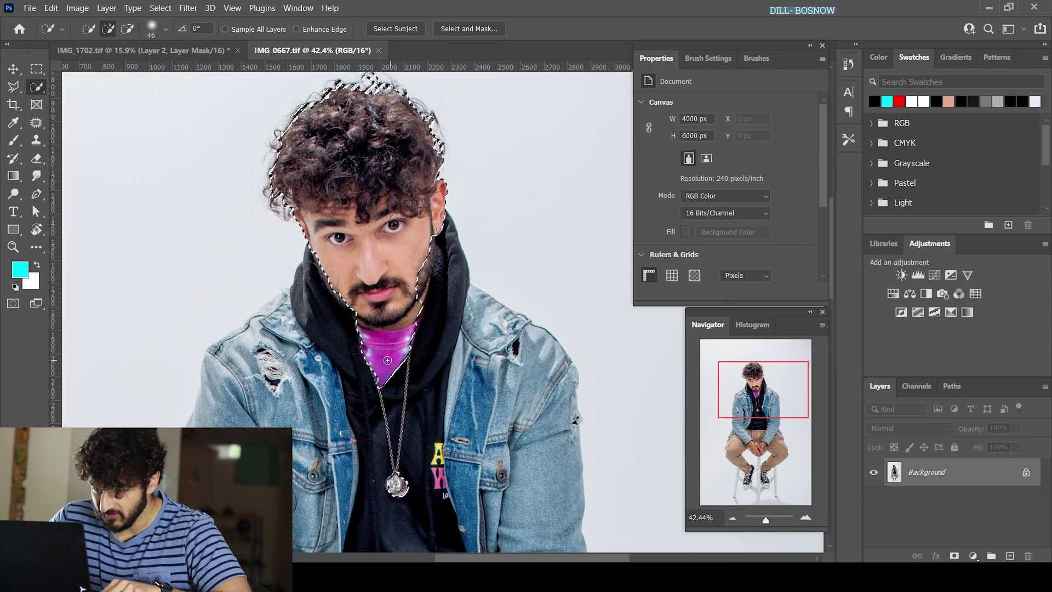
alt+click(399, 369)
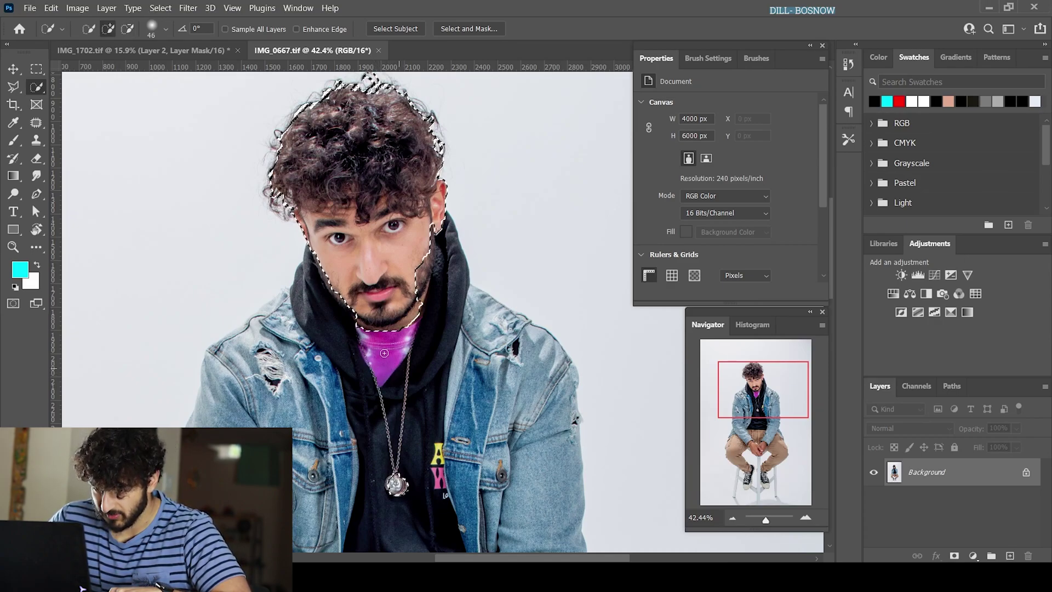
drag(375, 302, 405, 310)
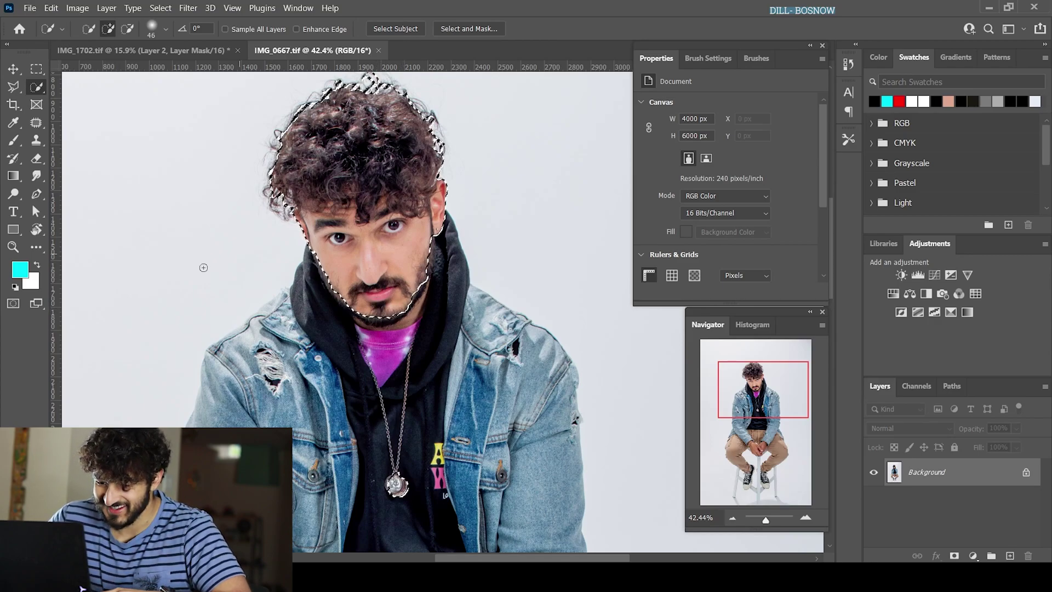
Extend the selection along the jaw beside the black hood and trim the excess hood area from it.
scroll(314, 282, up, 3)
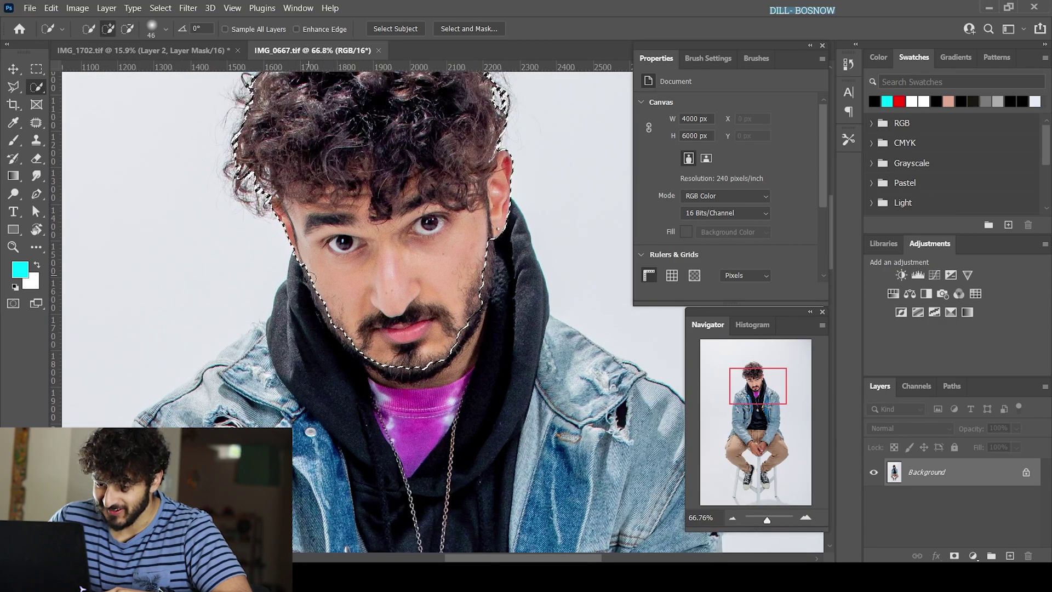
drag(310, 277, 323, 310)
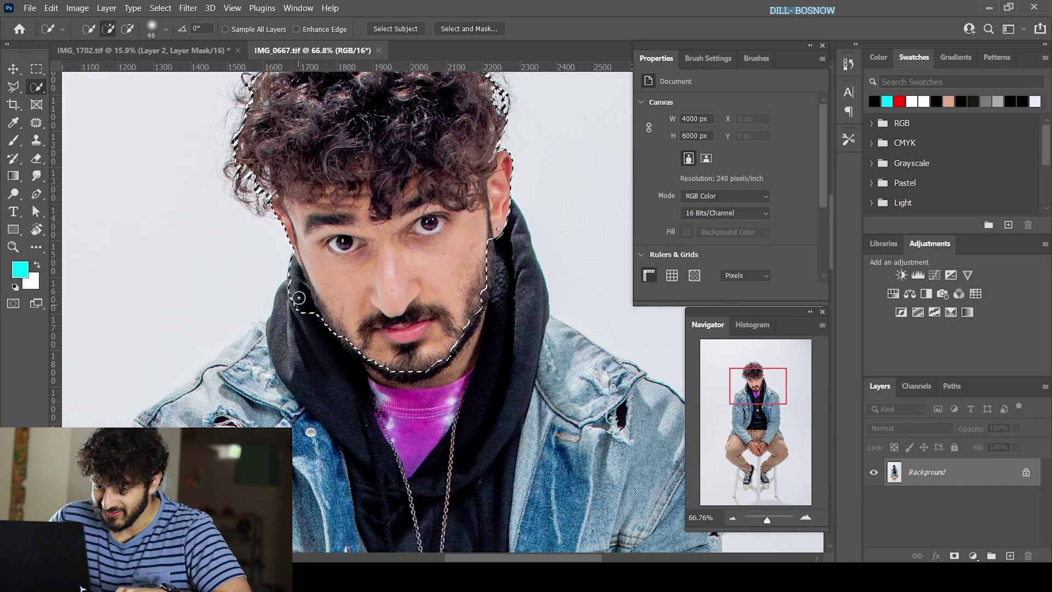
click(301, 301)
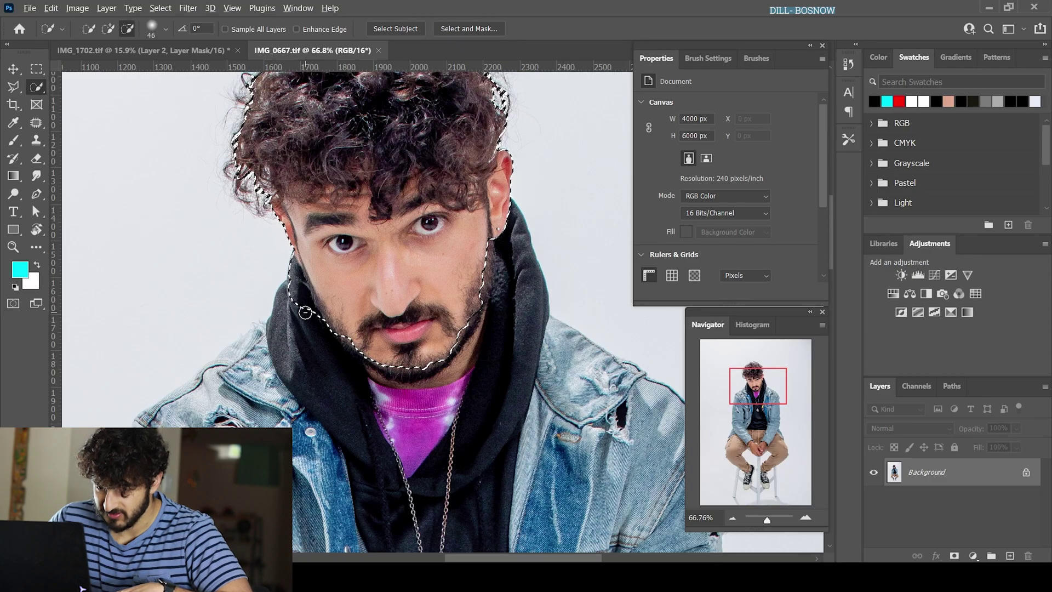
alt+click(308, 306)
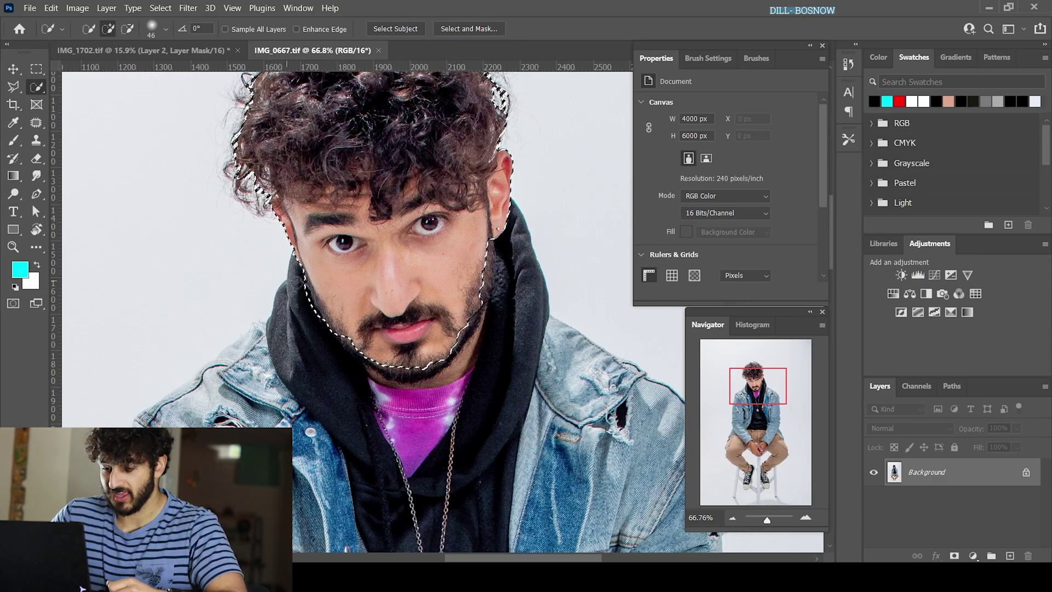
Try to adjust the selection around the shirt and chin, and undo the changes.
drag(390, 428, 411, 458)
key(ctrl+z)
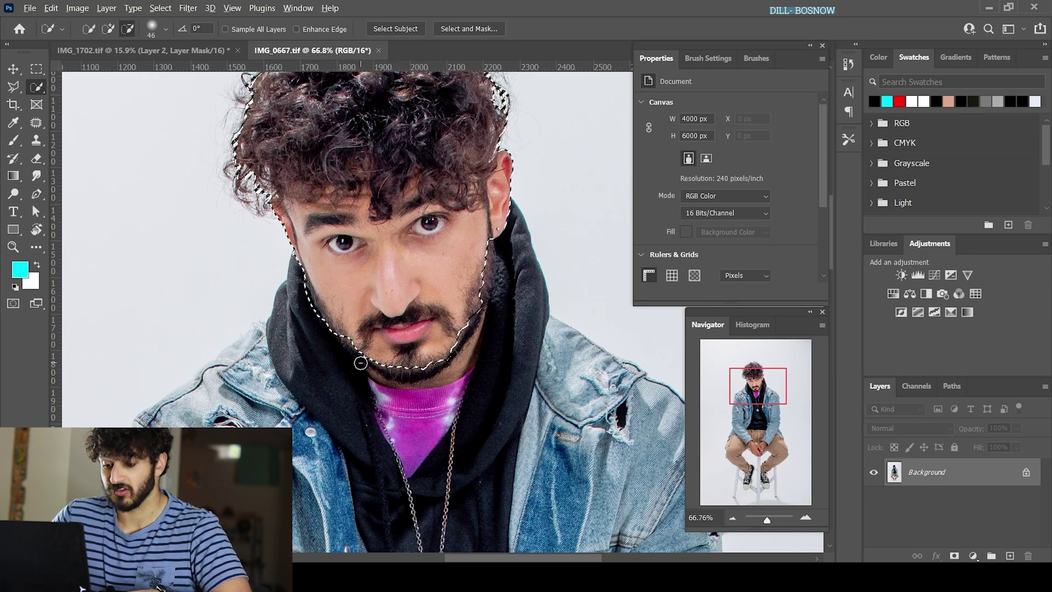
drag(360, 363, 386, 361)
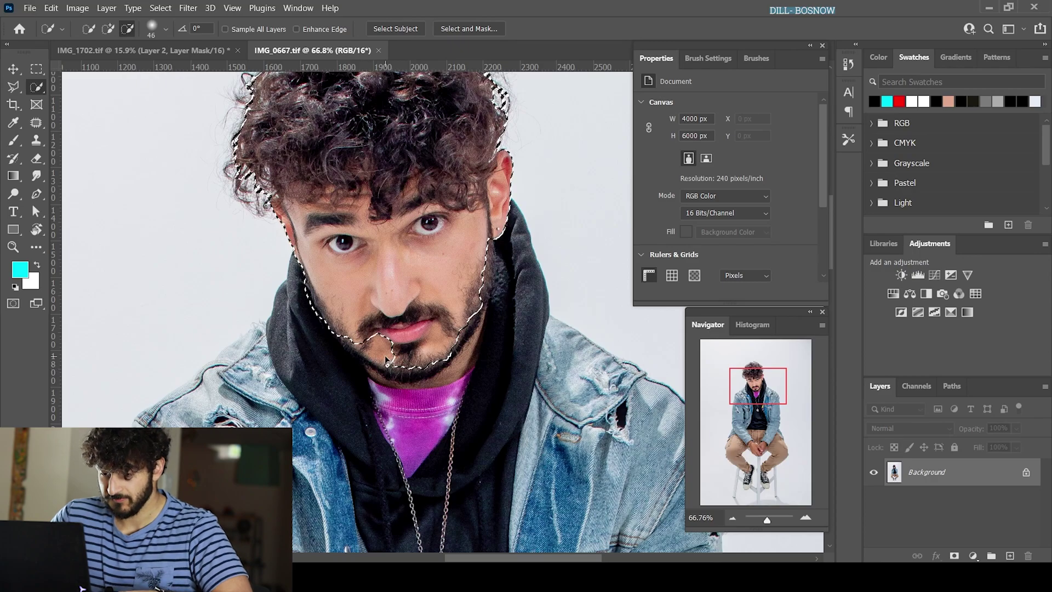
key(ctrl+z)
Copy the selected head to a new layer with Layer Via Copy.
scroll(385, 355, up, 2)
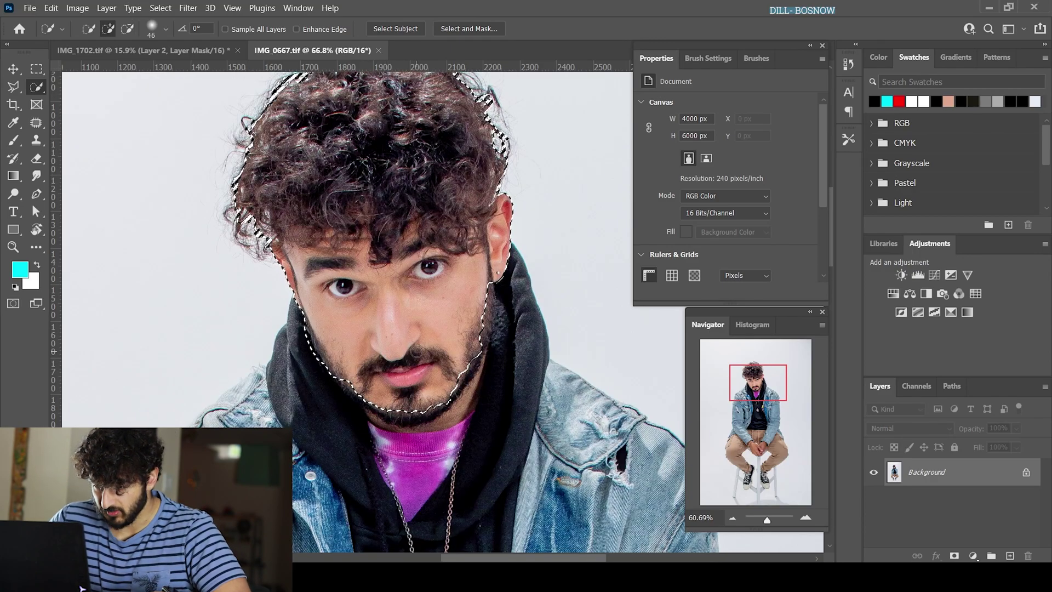
scroll(386, 356, down, 5)
scroll(413, 345, down, 3)
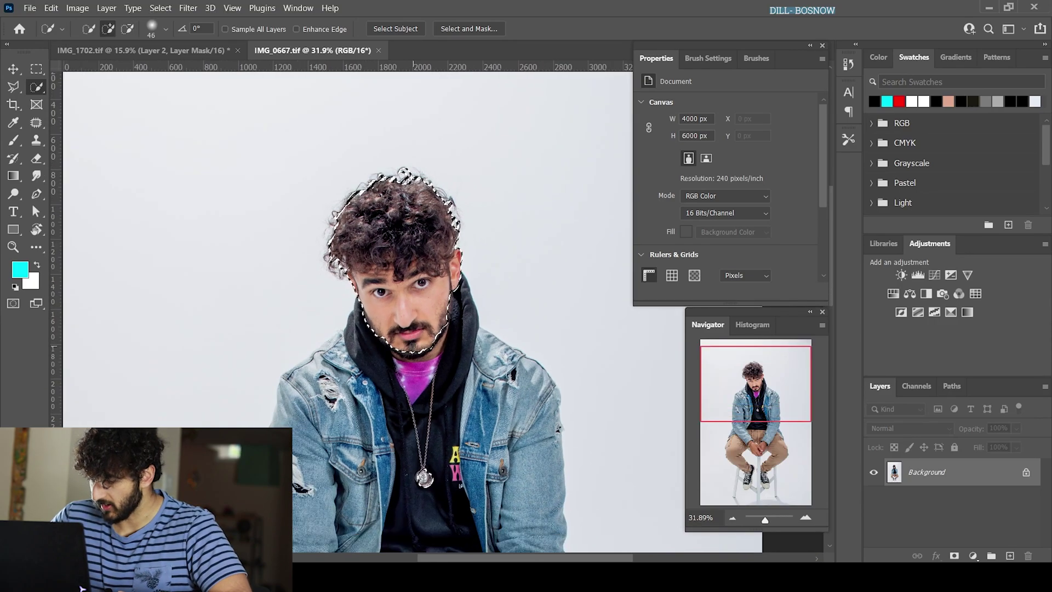
right_click(406, 288)
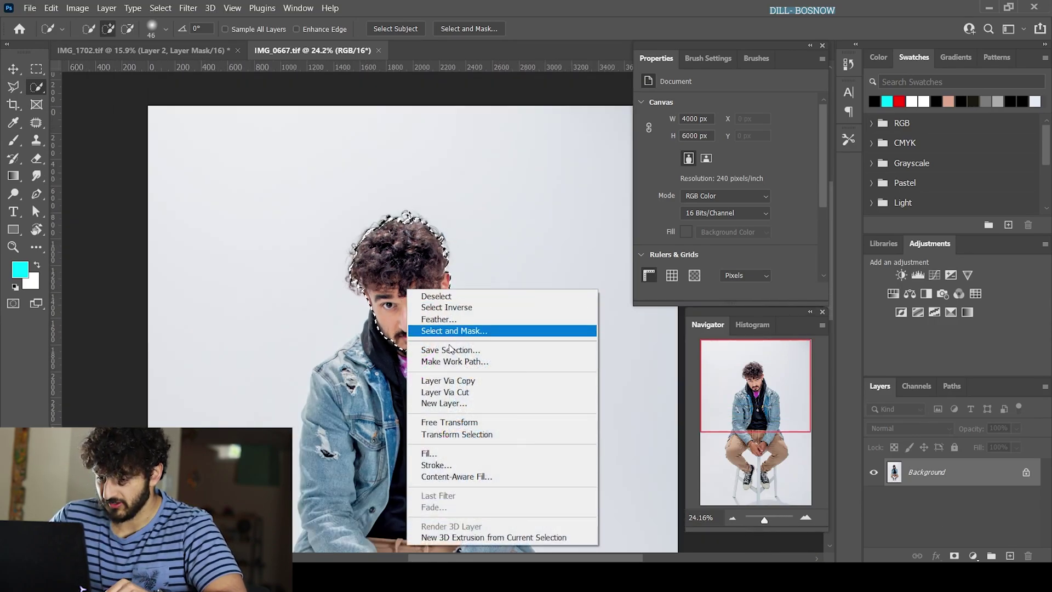
click(471, 382)
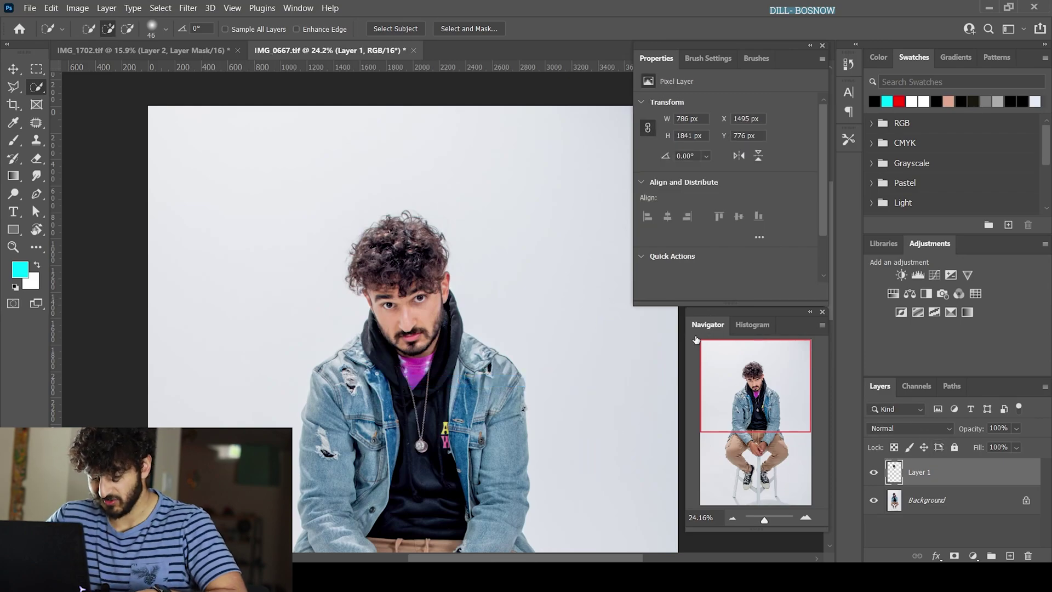
click(972, 501)
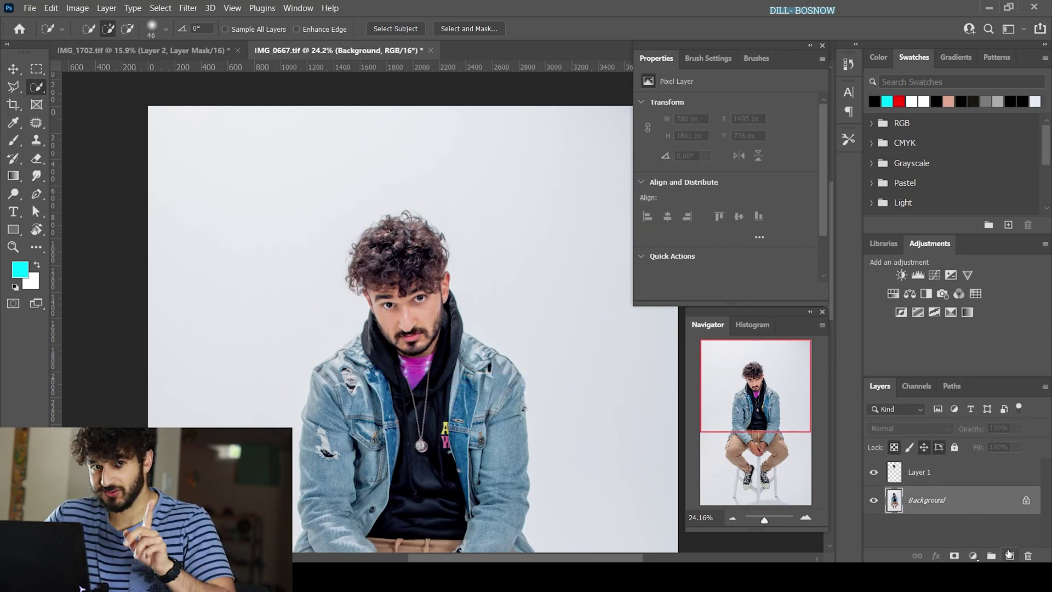
click(1011, 556)
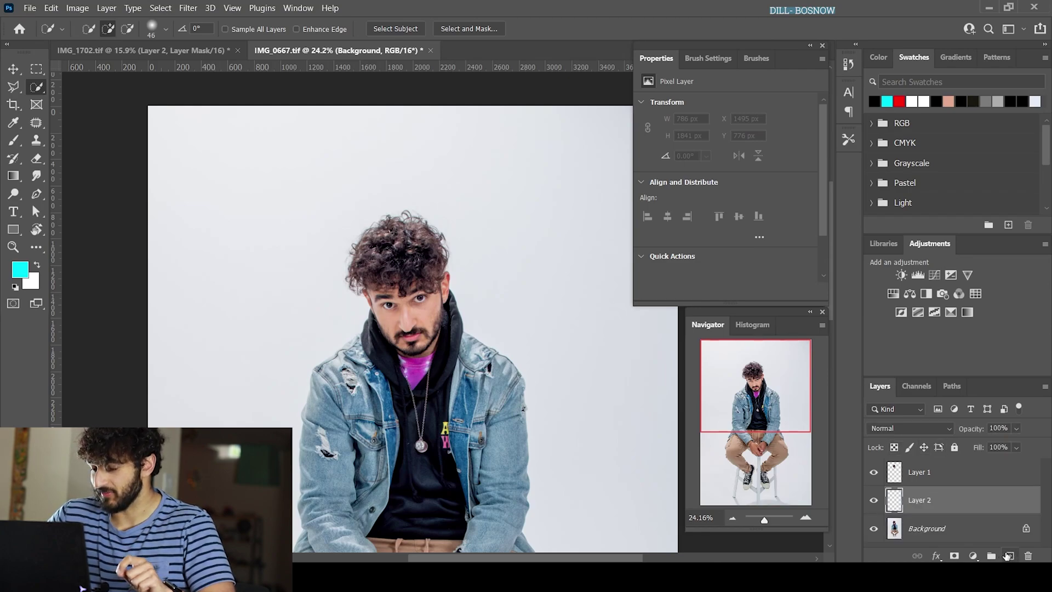
key(Delete)
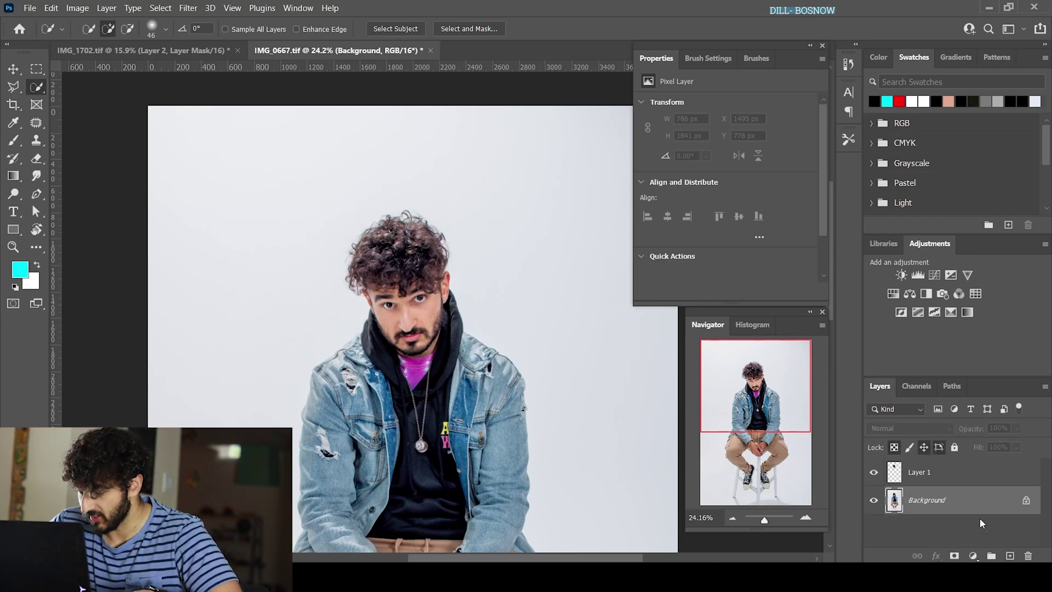
Duplicate the Background layer, keeping the default name Background copy.
right_click(965, 501)
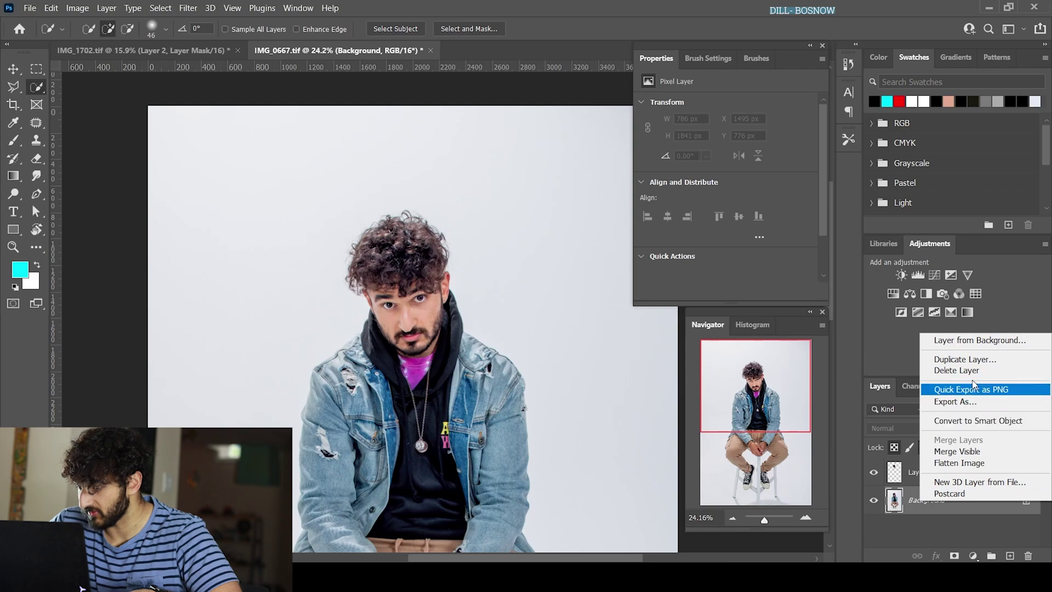
click(964, 360)
click(640, 153)
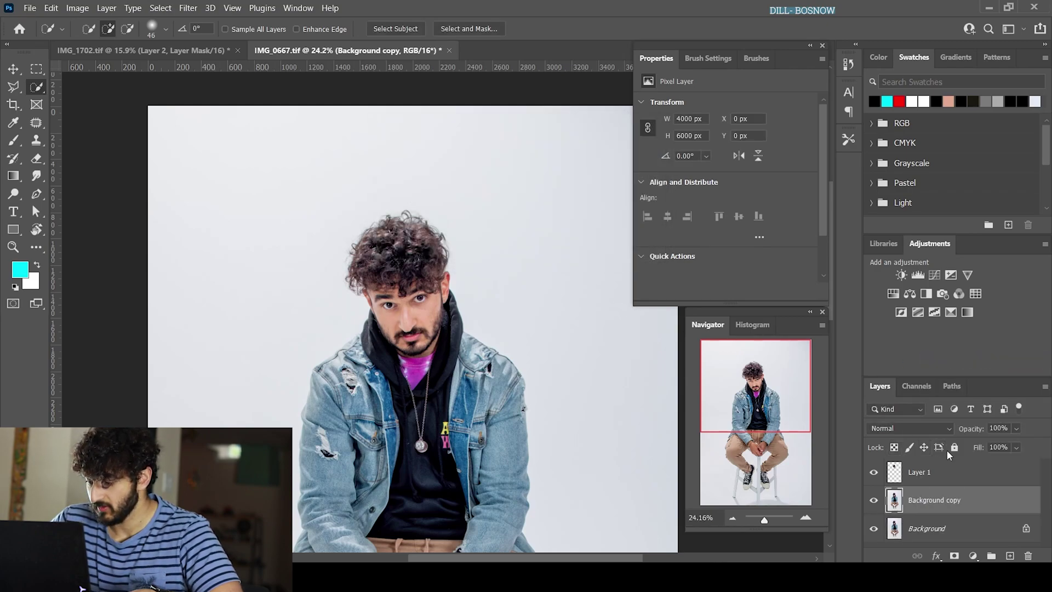
Make Layer 1 active and hide the Background copy and Background layers to inspect the head cutout.
click(944, 475)
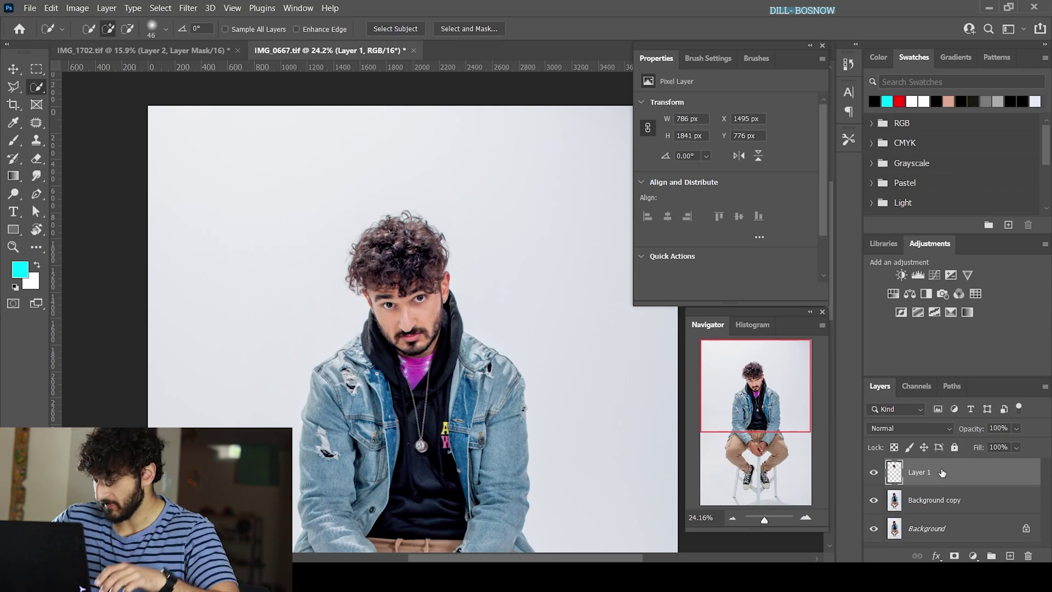
click(874, 500)
click(875, 528)
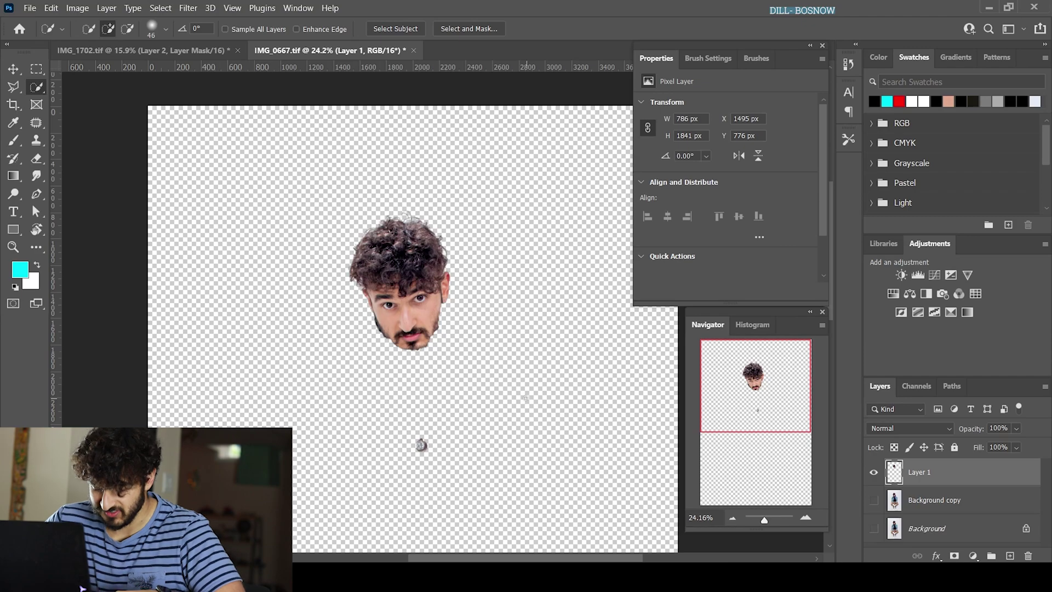
scroll(420, 443, up, 5)
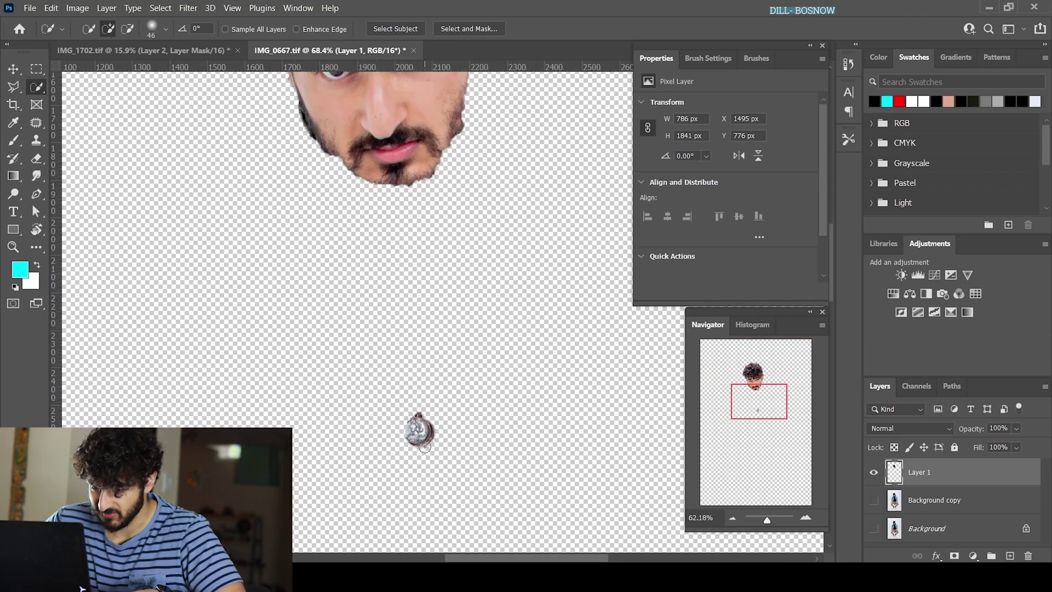
scroll(425, 447, down, 6)
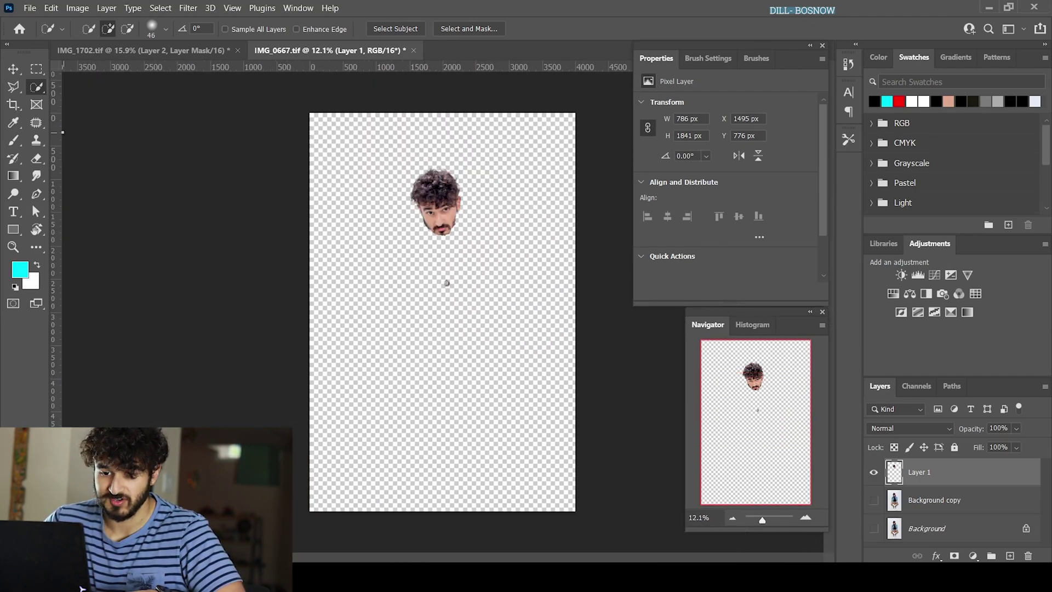
Erase the stray pixels below the head cutout on Layer 1 with the Eraser tool.
click(36, 159)
click(447, 282)
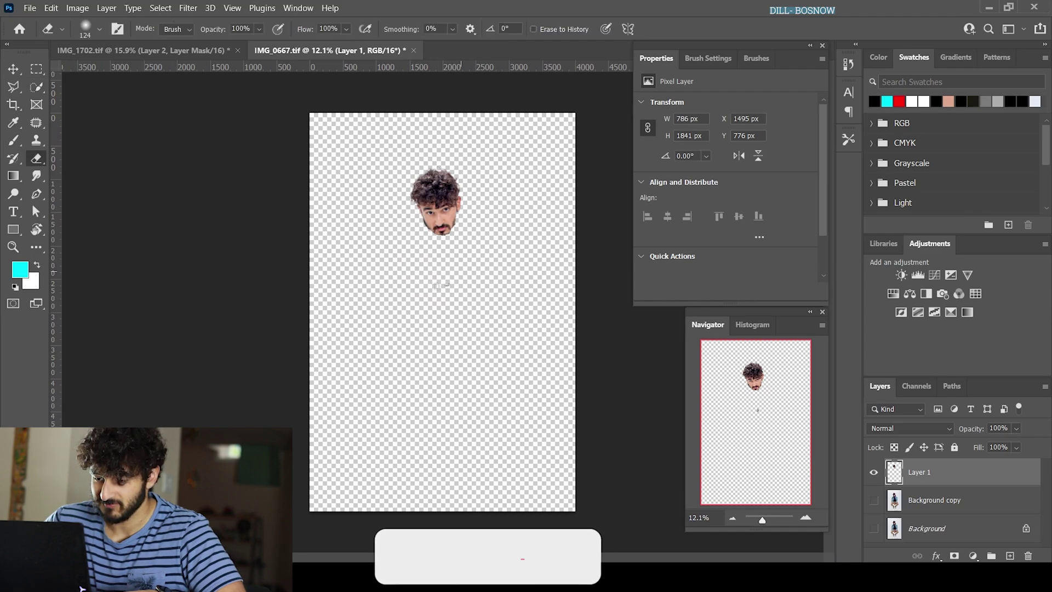
scroll(475, 292, up, 4)
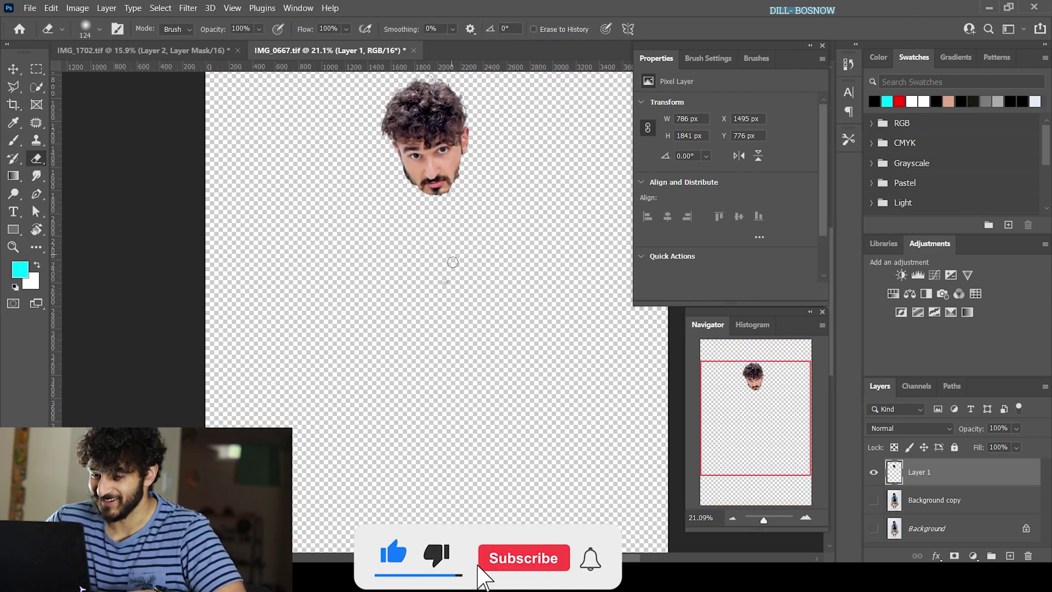
Show the Background copy layer and make it the active layer.
click(874, 500)
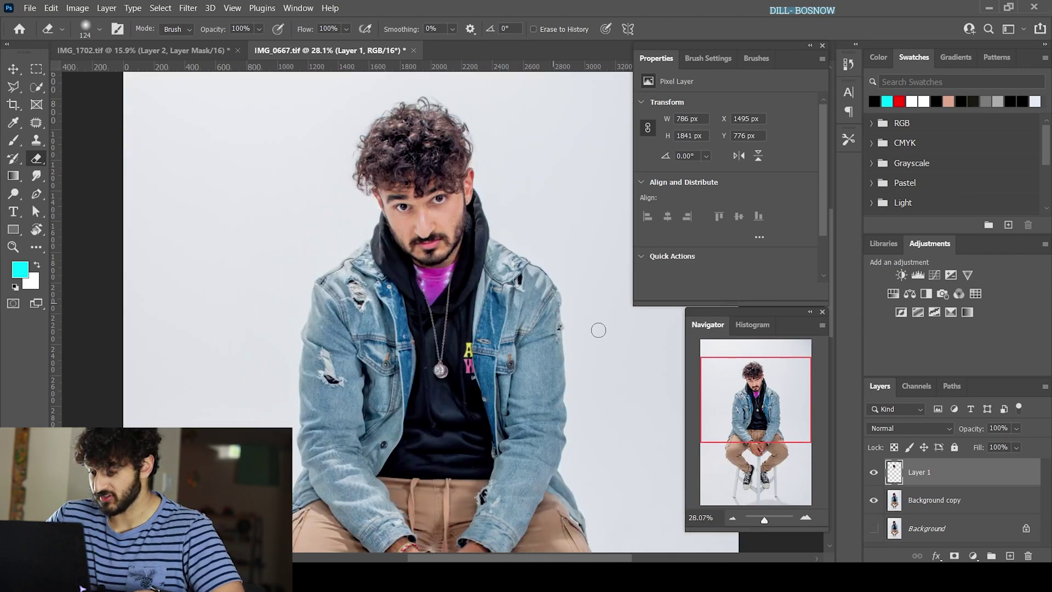
click(923, 500)
scroll(536, 313, down, 3)
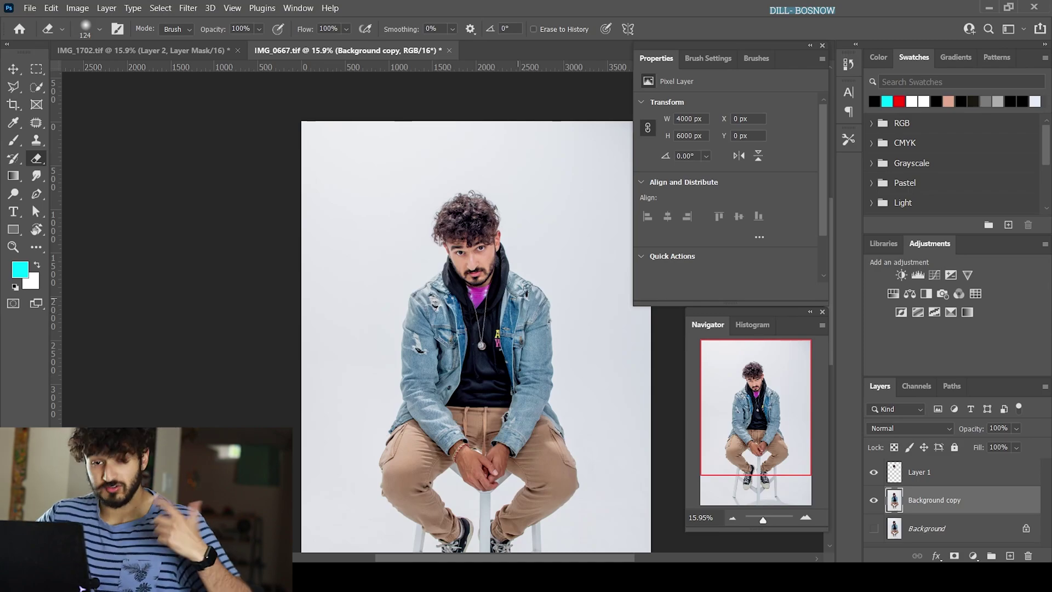
Free-transform the Background copy to about 73% and position its body beneath the head cutout.
key(ctrl+t)
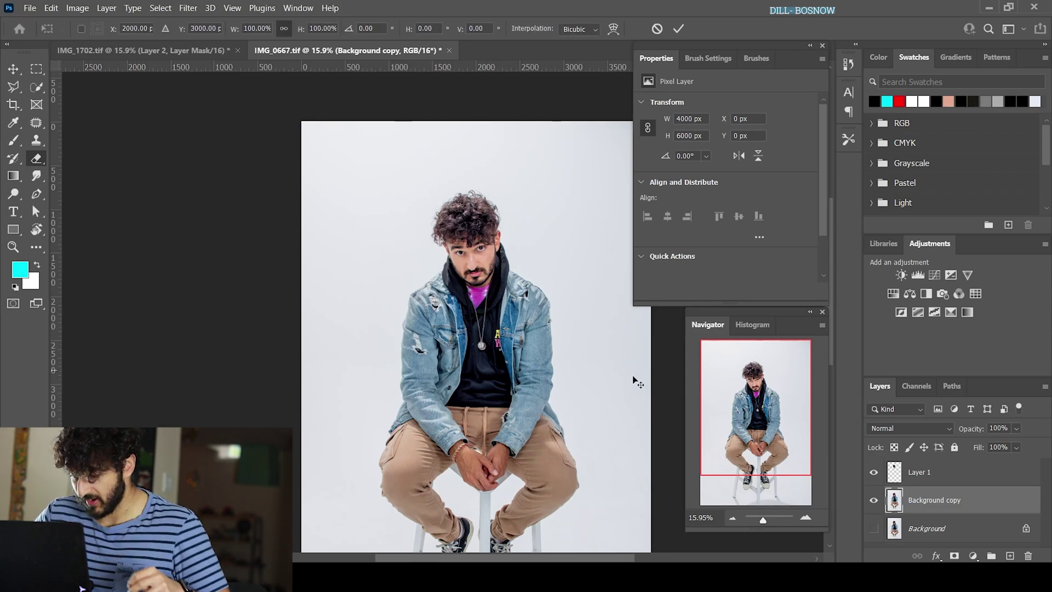
drag(305, 125, 396, 262)
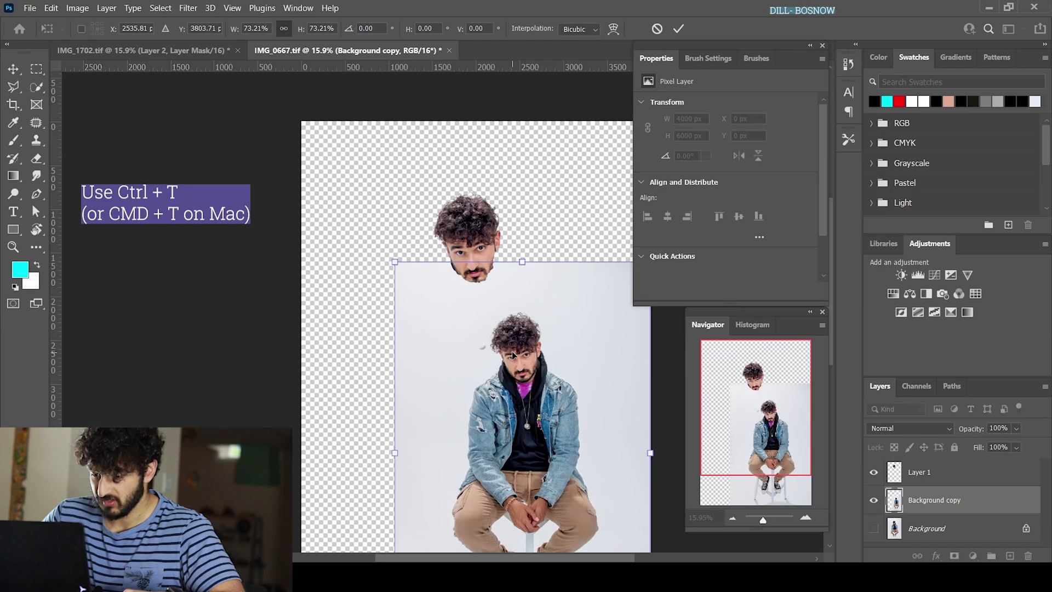
drag(514, 353, 468, 251)
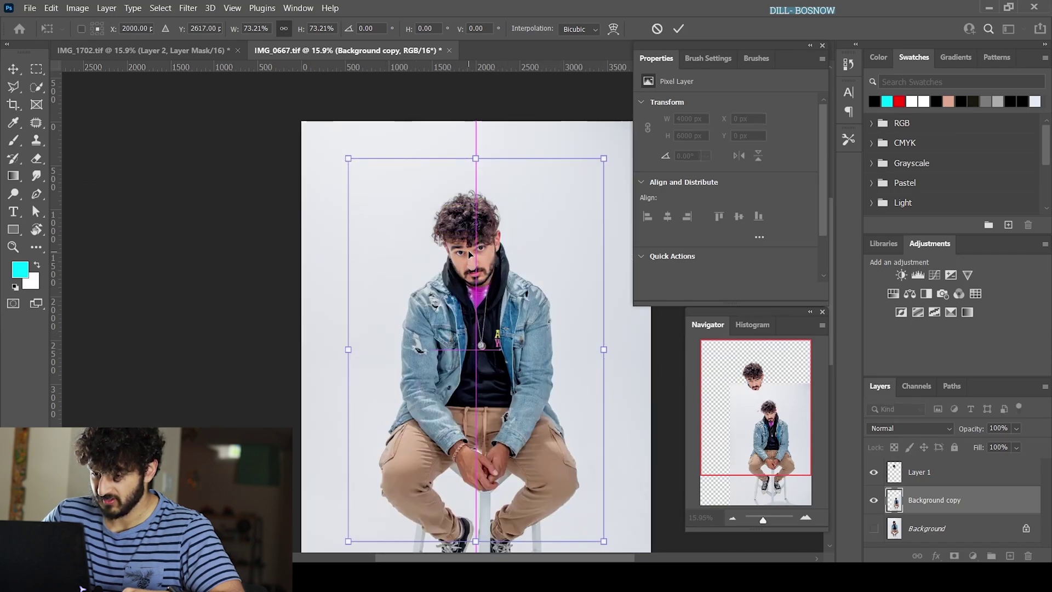
scroll(532, 300, up, 5)
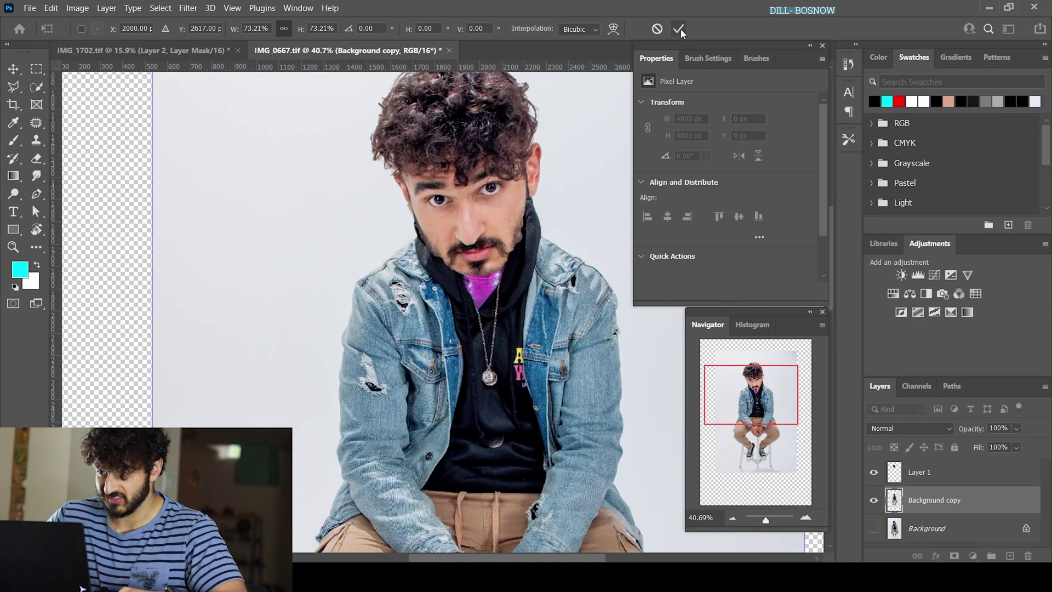
click(679, 29)
scroll(621, 308, down, 6)
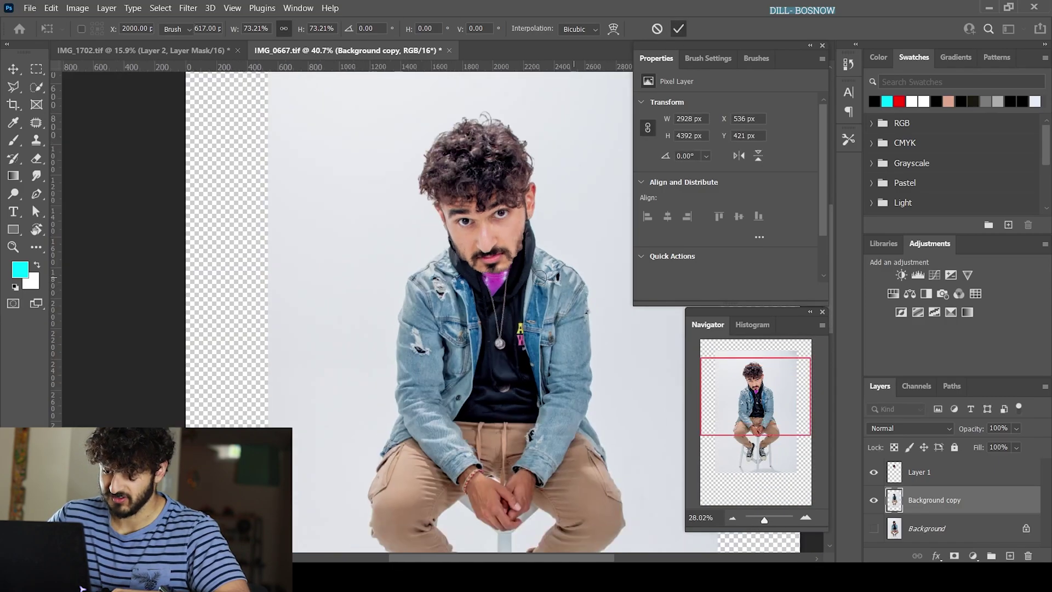
Scale the Background copy by a further 78% or so and realign the smaller body under the head cutout's chin.
scroll(463, 247, up, 4)
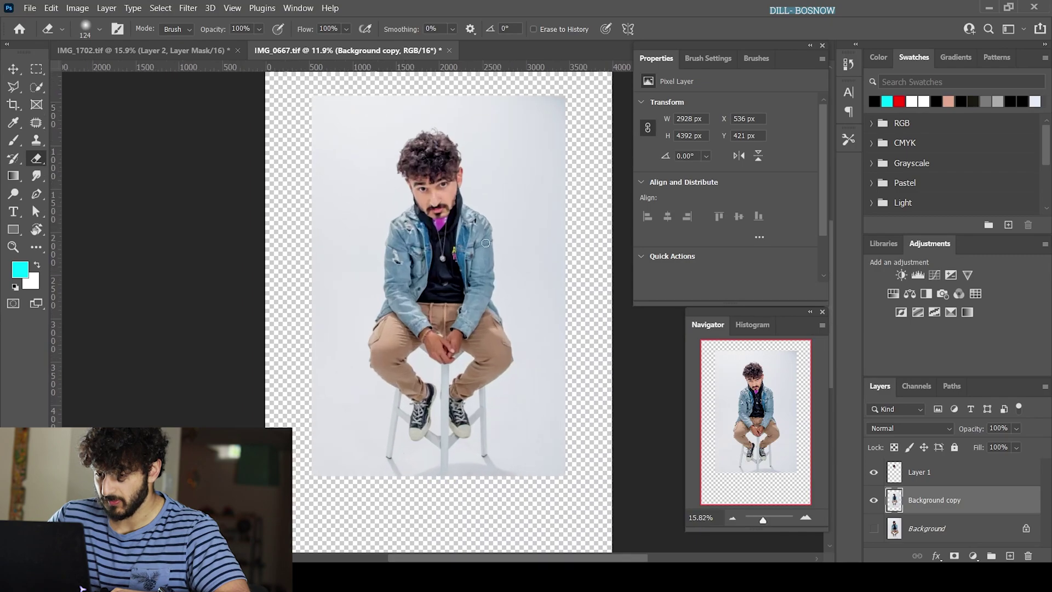
key(ctrl+t)
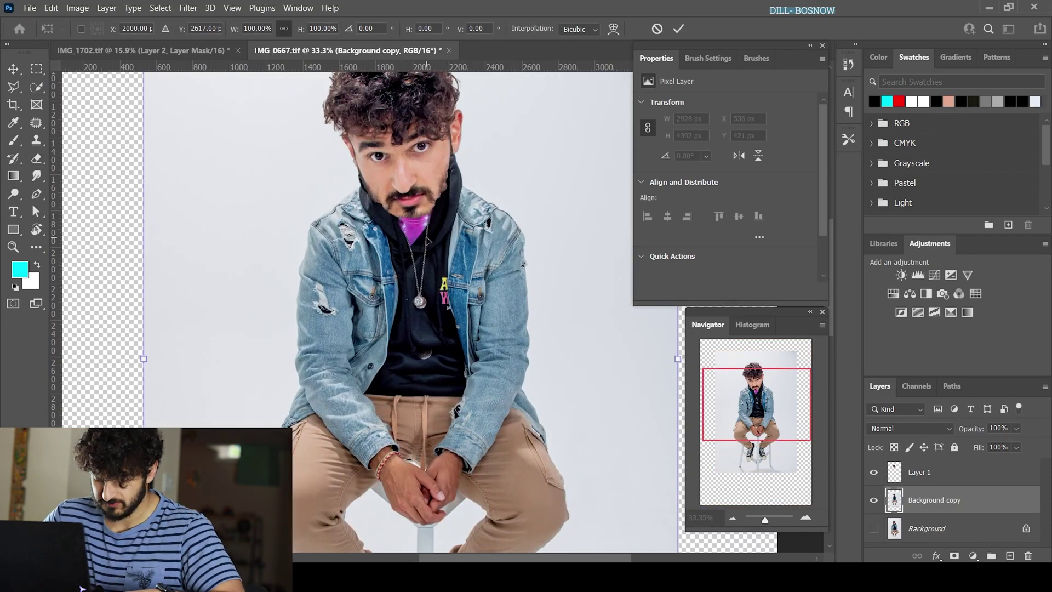
scroll(428, 241, down, 3)
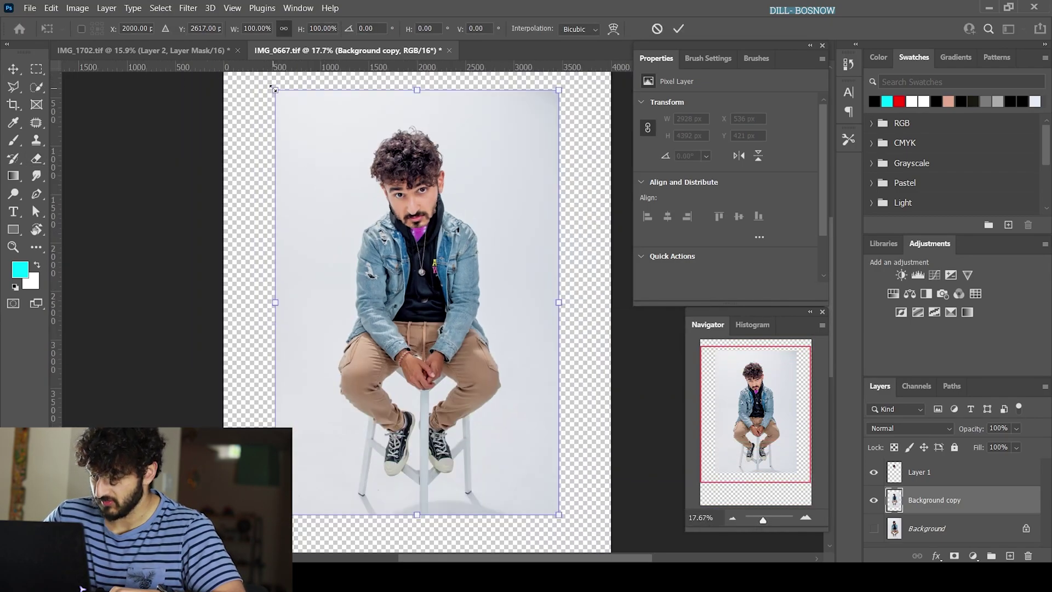
drag(273, 88, 333, 182)
drag(486, 334, 455, 270)
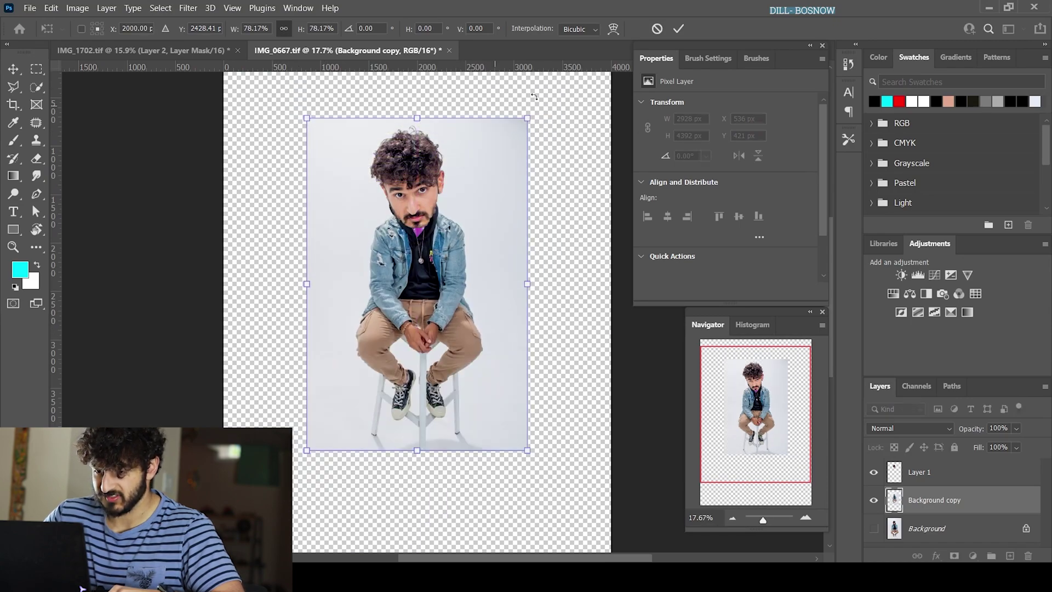
click(679, 29)
key(e)
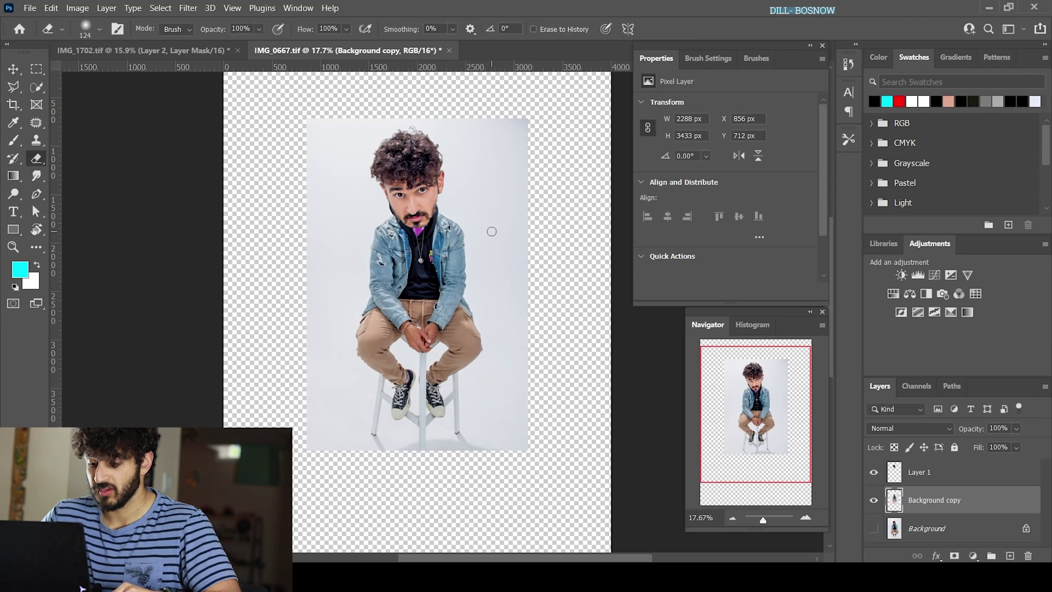
scroll(433, 283, up, 2)
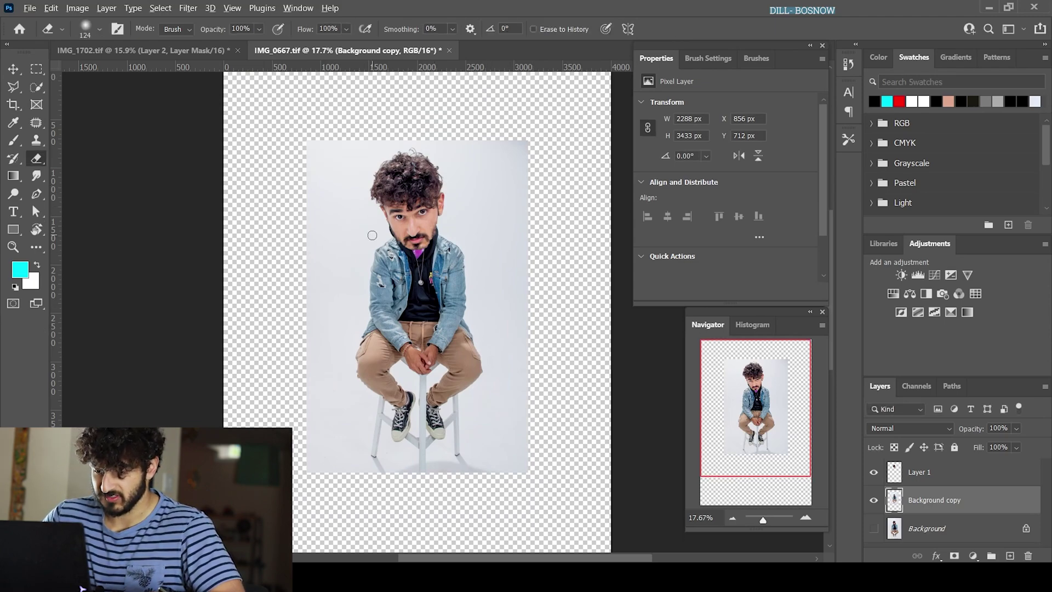
scroll(372, 235, up, 2)
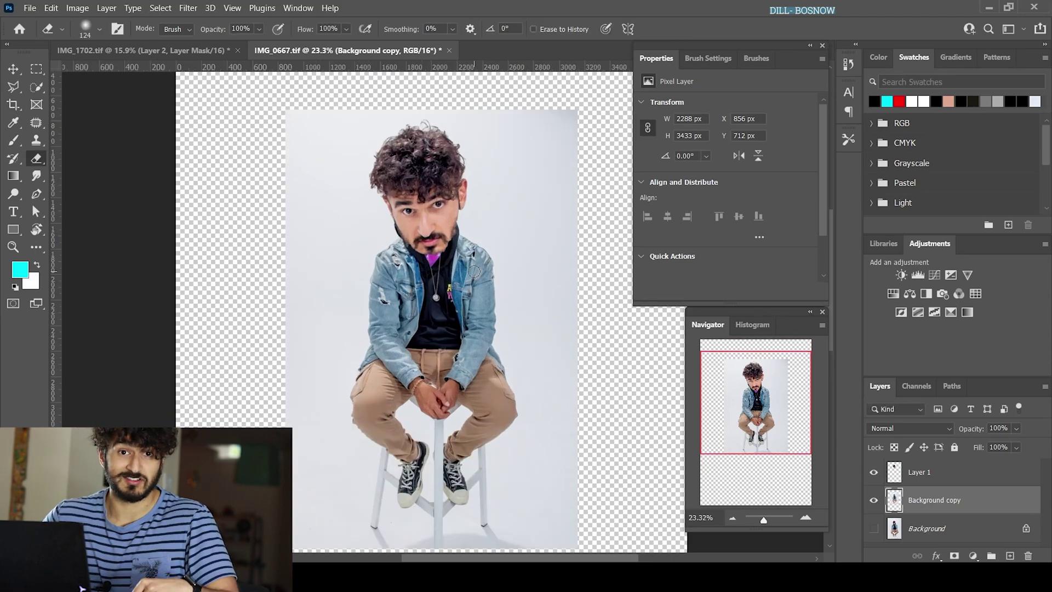
scroll(430, 306, down, 1)
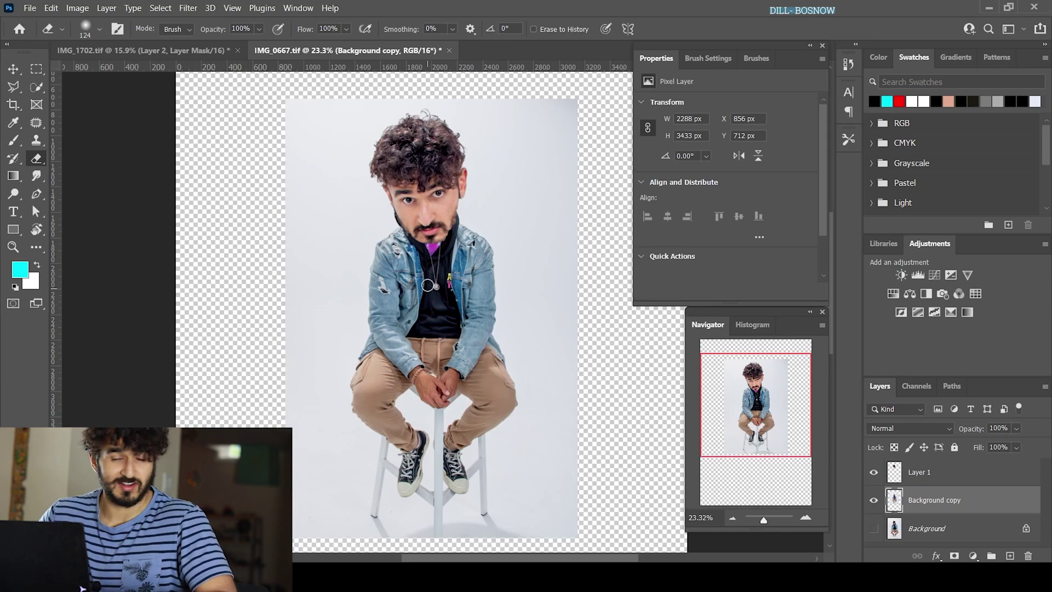
scroll(444, 300, up, 3)
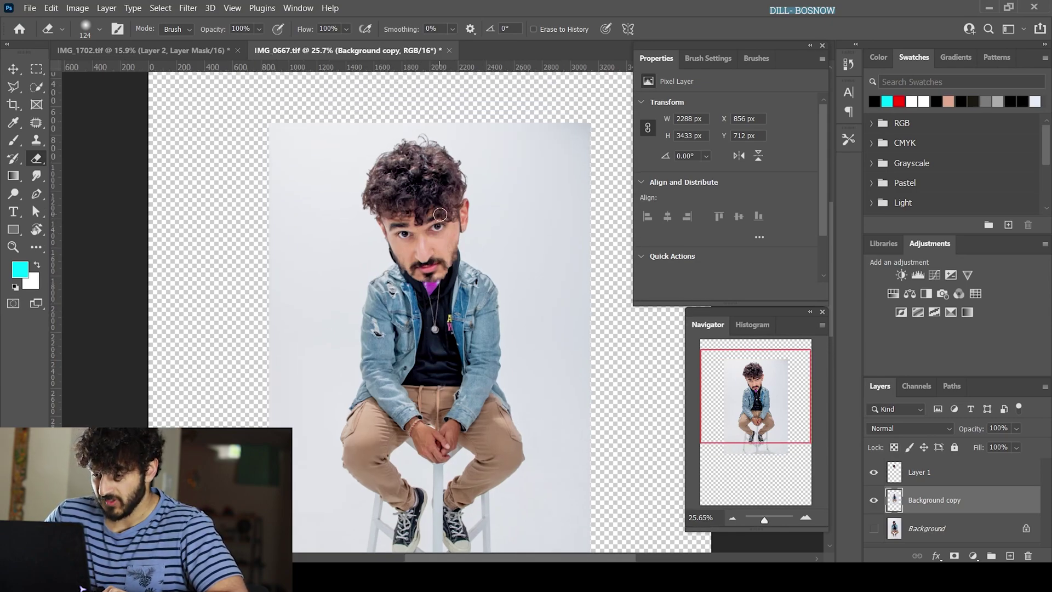
Crop the canvas to the edges of the scaled-down photo, removing the transparent border.
scroll(519, 311, down, 5)
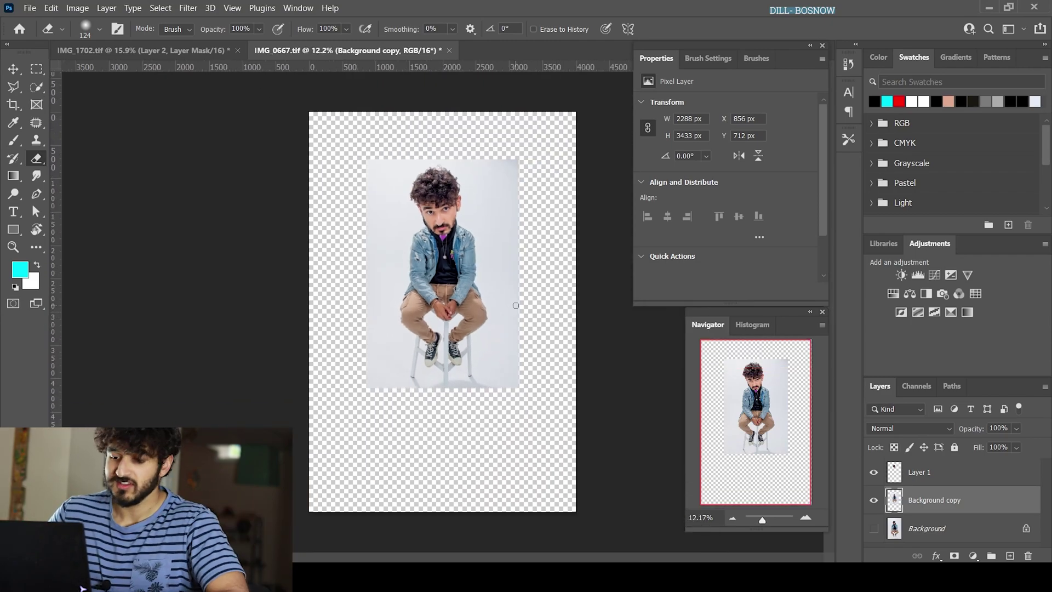
click(14, 104)
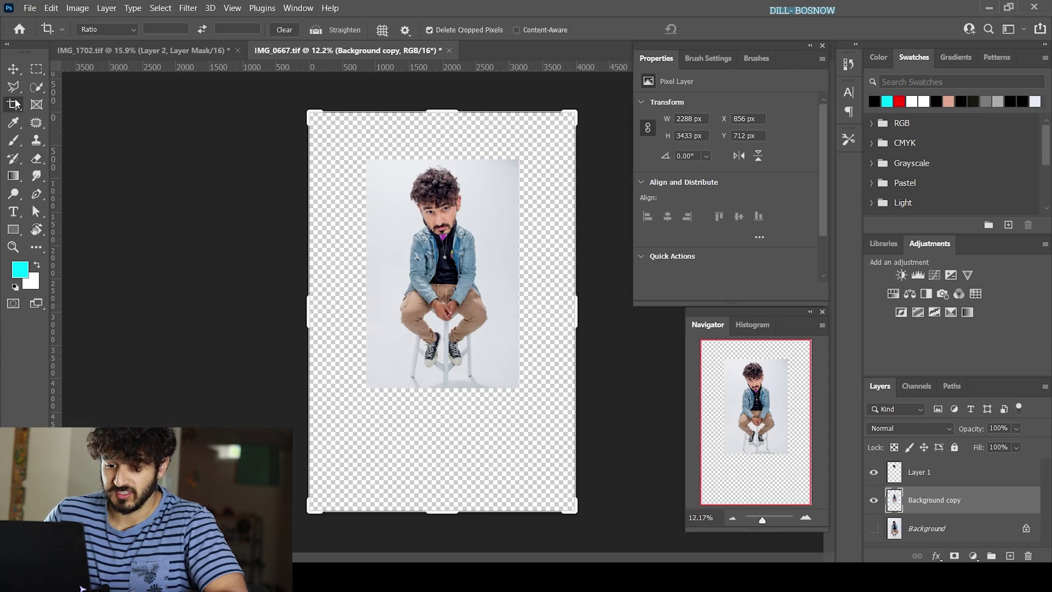
drag(305, 108, 279, 88)
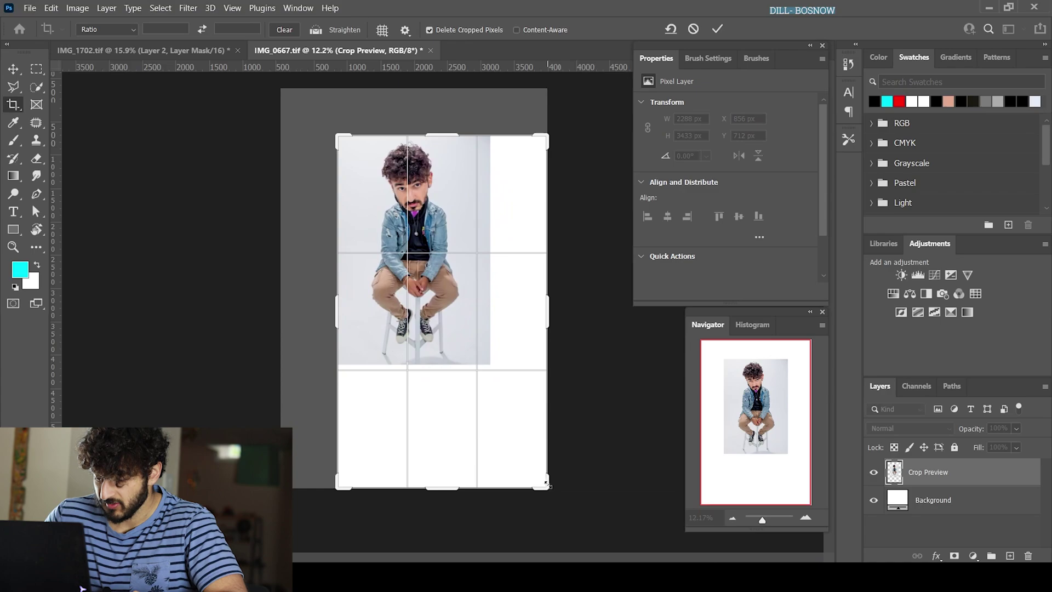
drag(547, 484, 519, 426)
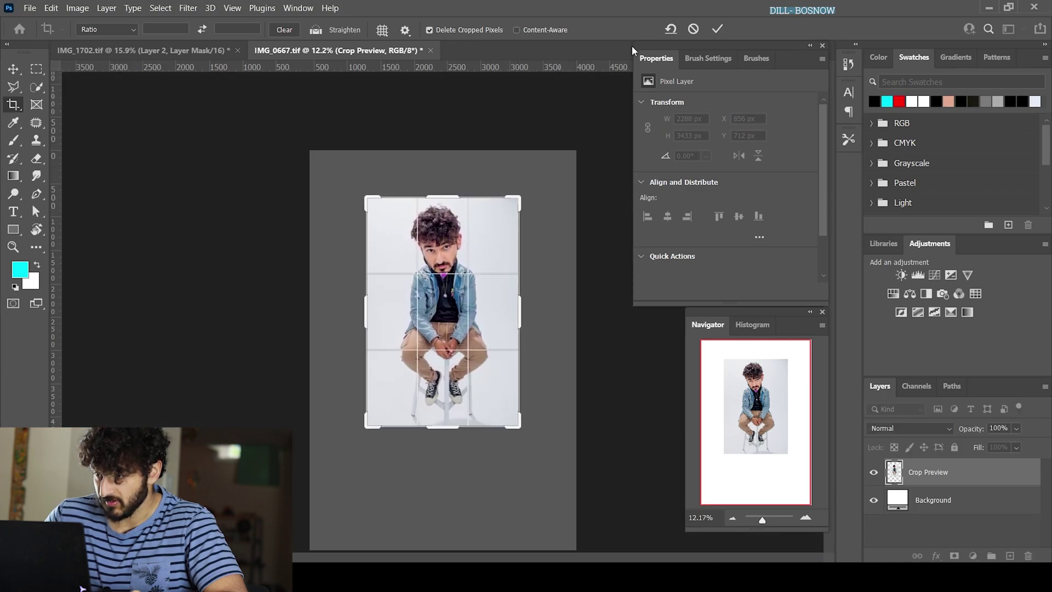
click(718, 28)
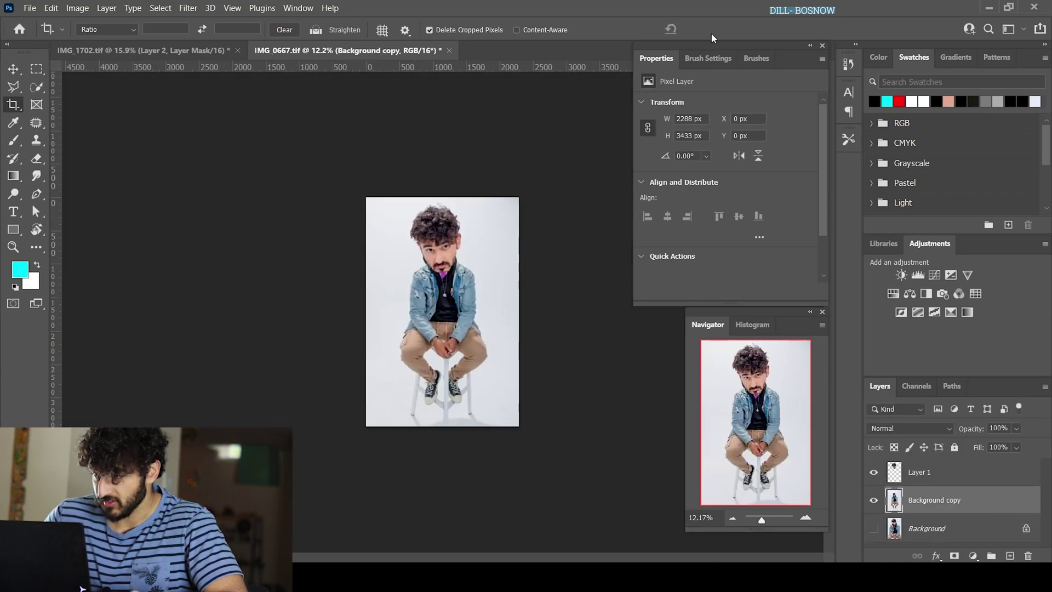
key(ctrl+0)
scroll(432, 221, up, 2)
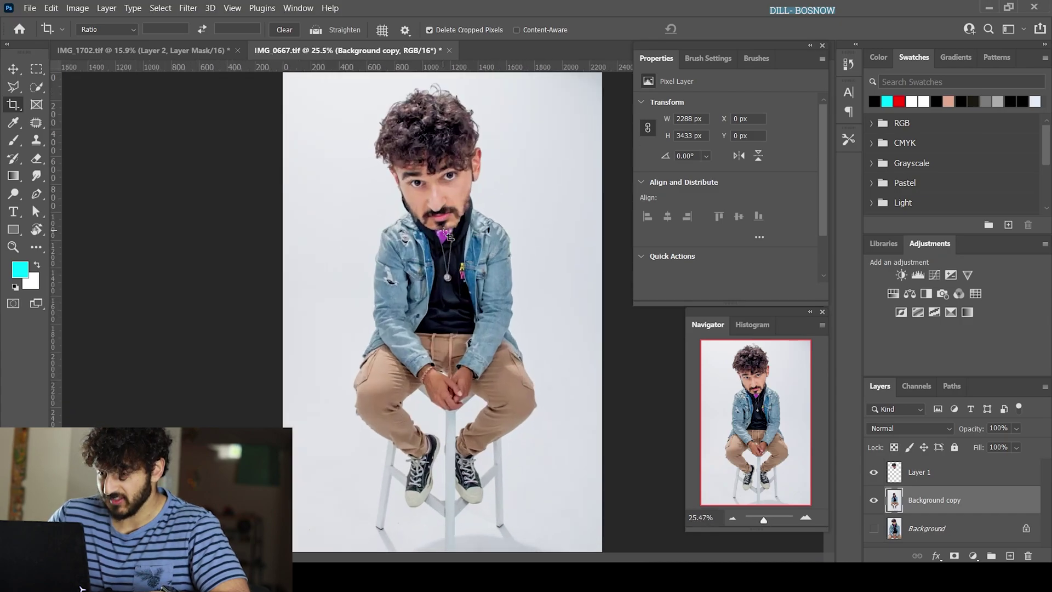
Select the seated body with the Quick Selection tool and copy it to a new layer with Layer Via Copy.
scroll(444, 231, down, 1)
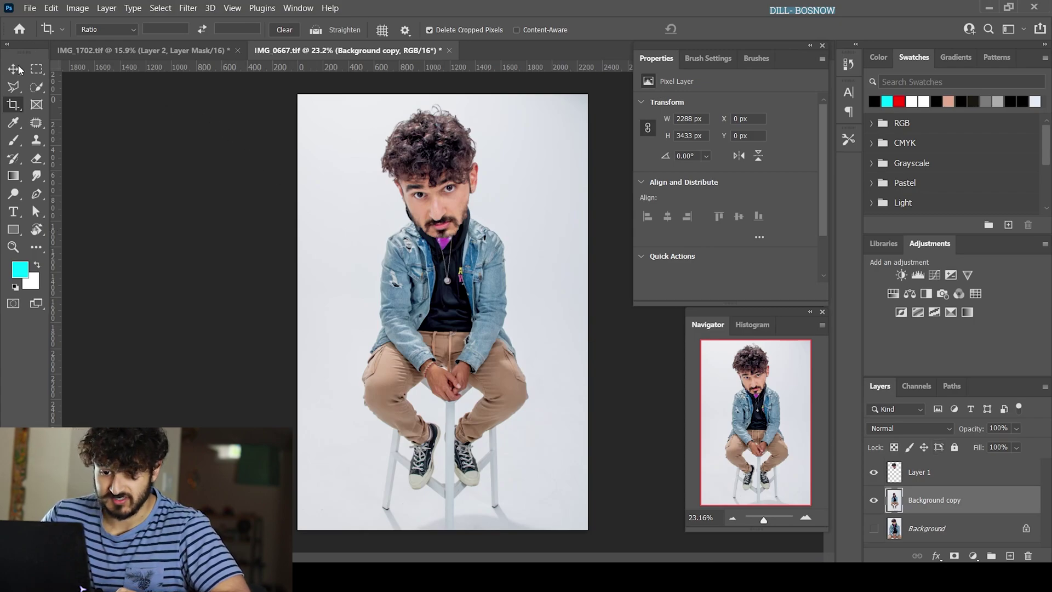
click(35, 88)
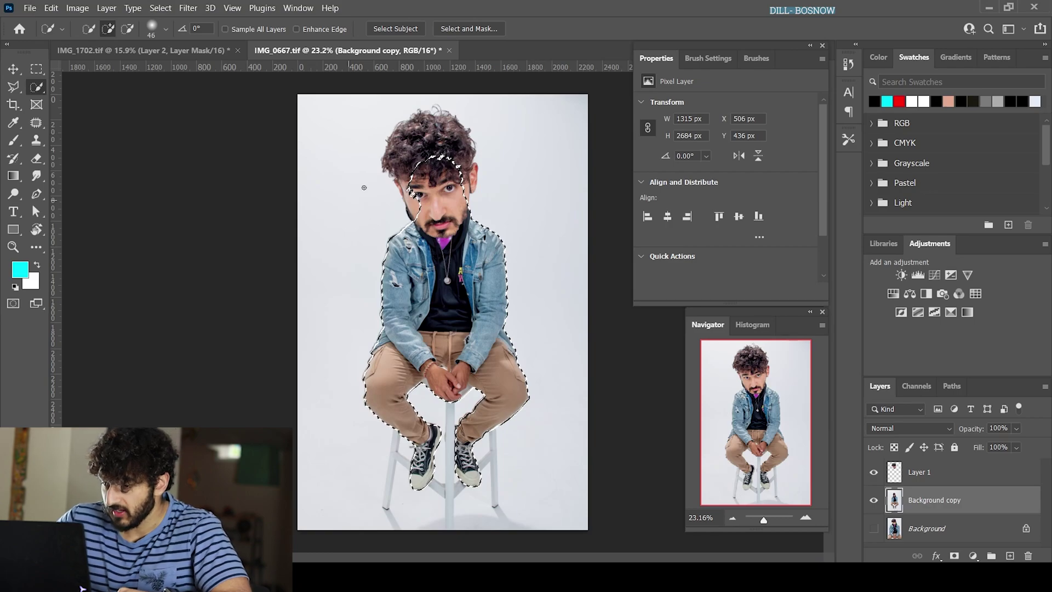
right_click(454, 219)
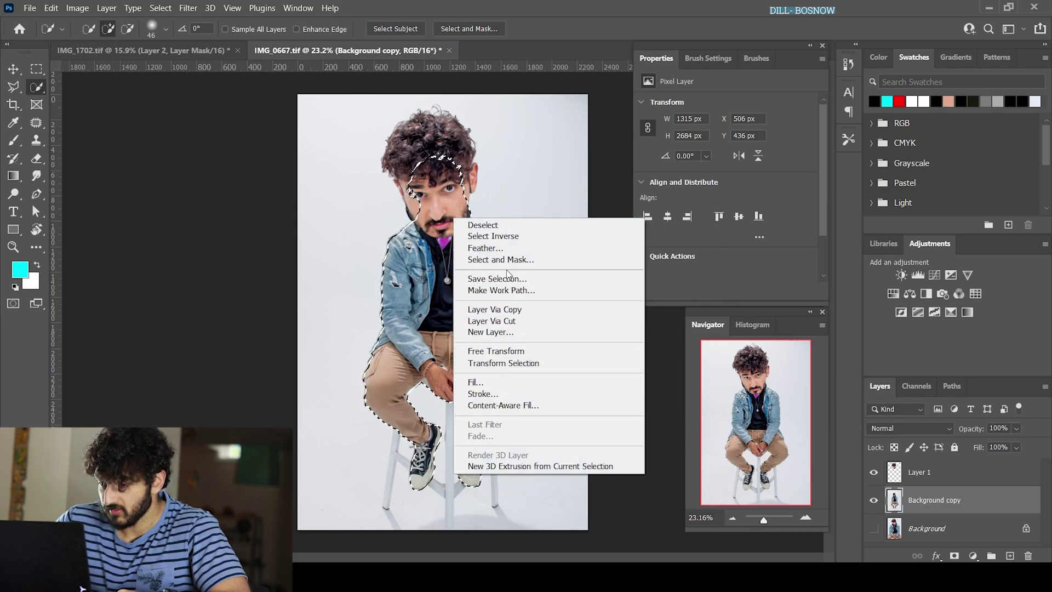
click(493, 309)
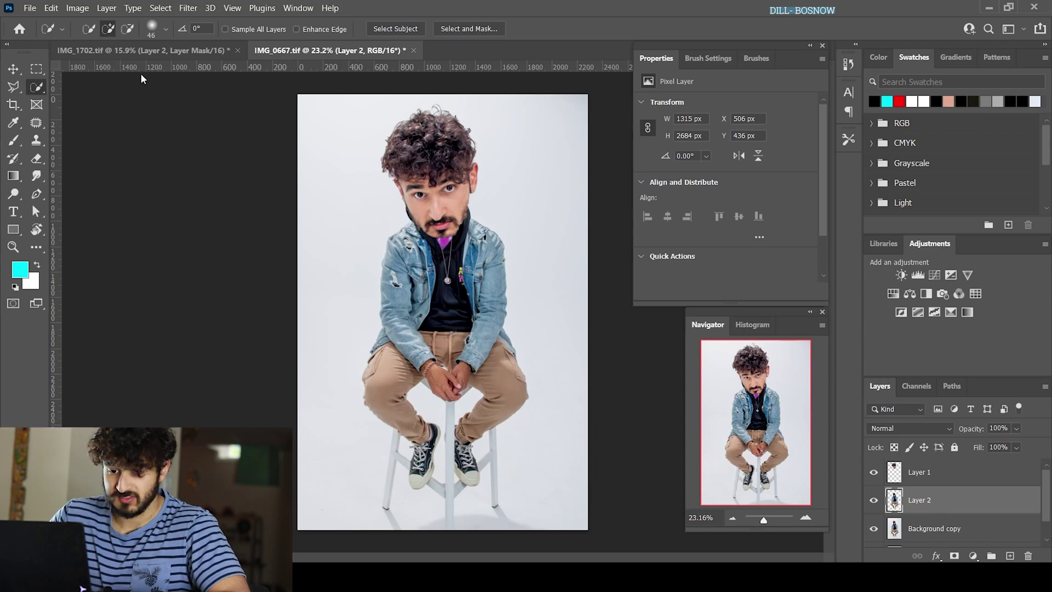
Draw a rectangle about 2485 by 3660 px over the whole canvas and fill it with cyan.
right_click(13, 229)
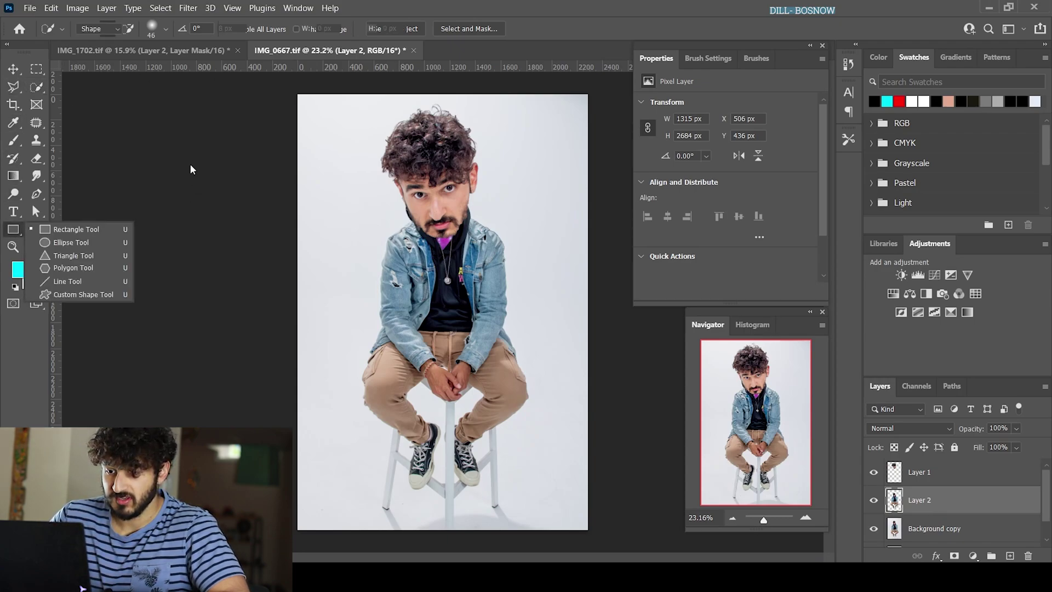
drag(283, 85, 598, 548)
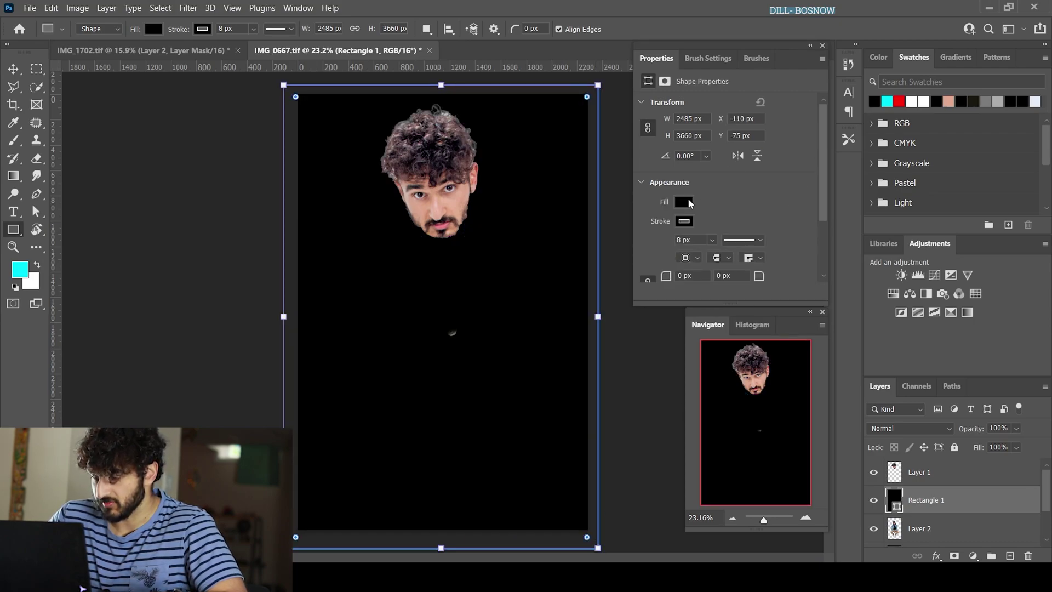
click(684, 202)
click(663, 275)
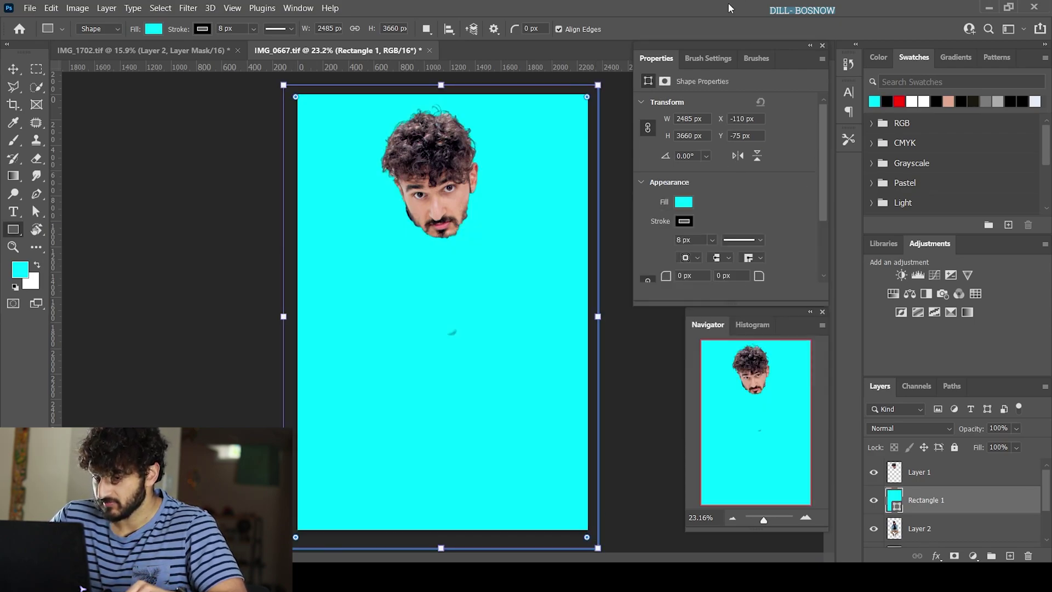
Lower the cyan rectangle's opacity to about 7% and move Layer 2 above the rectangle in the layer order.
click(1017, 428)
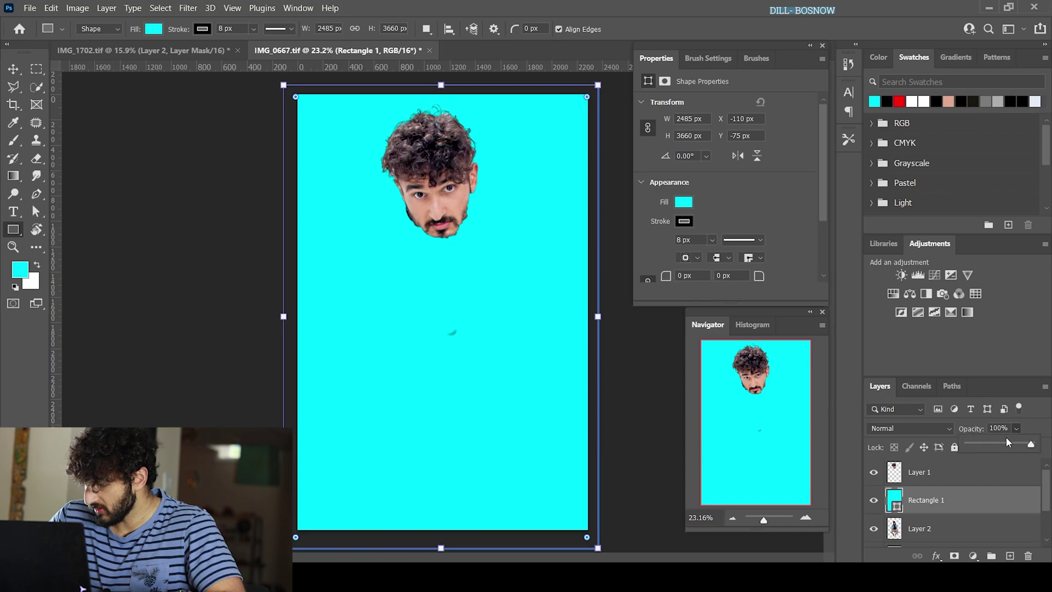
drag(1012, 449, 971, 447)
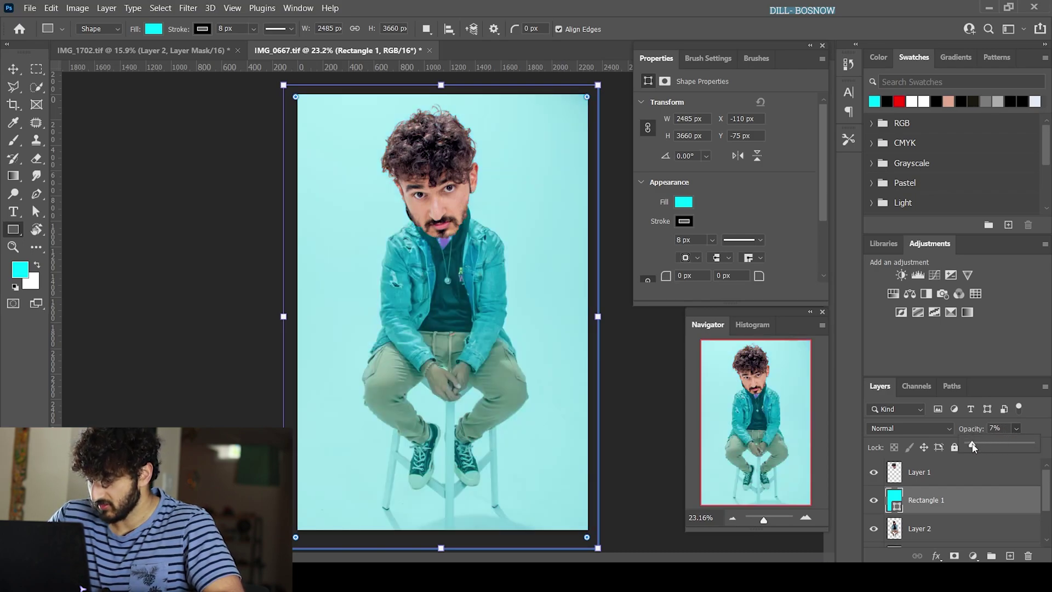
scroll(950, 512, down, 1)
drag(947, 508, 943, 470)
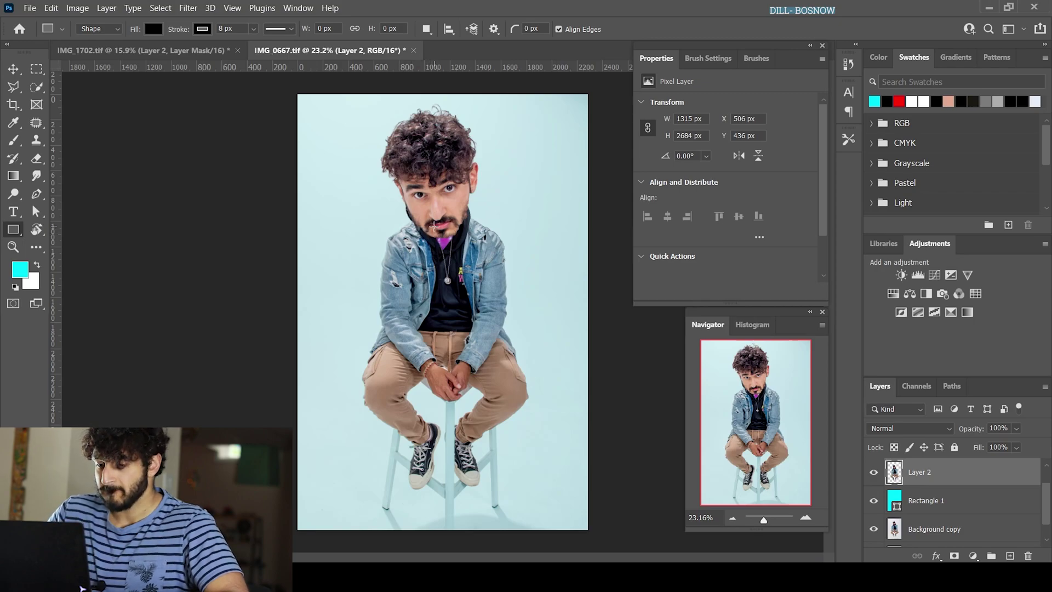
Try a lower opacity on Layer 2 and restore it to 100%.
scroll(981, 462, down, 1)
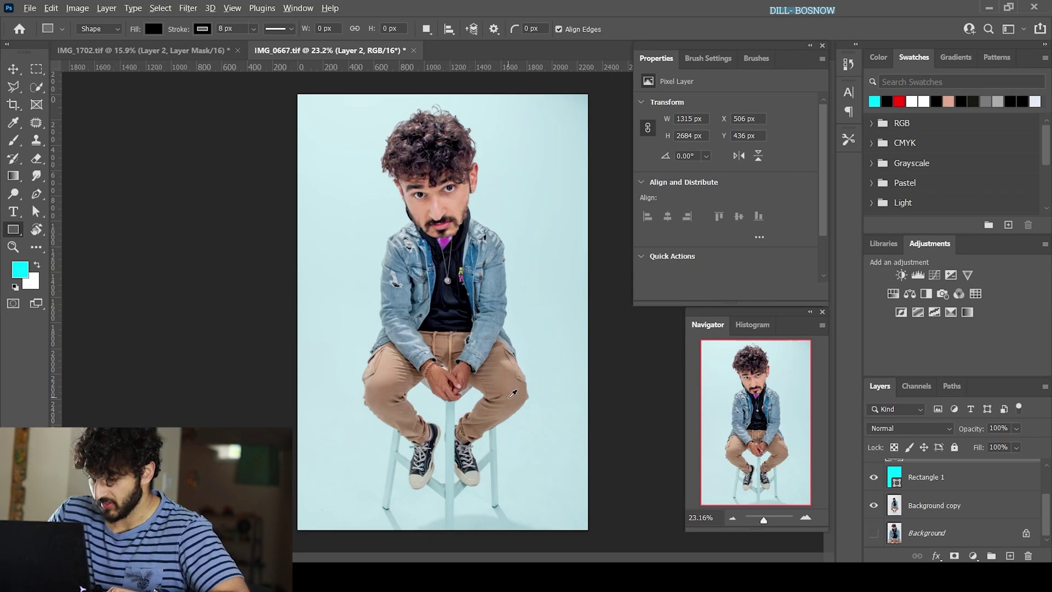
scroll(465, 396, down, 1)
scroll(550, 397, up, 1)
scroll(554, 393, up, 1)
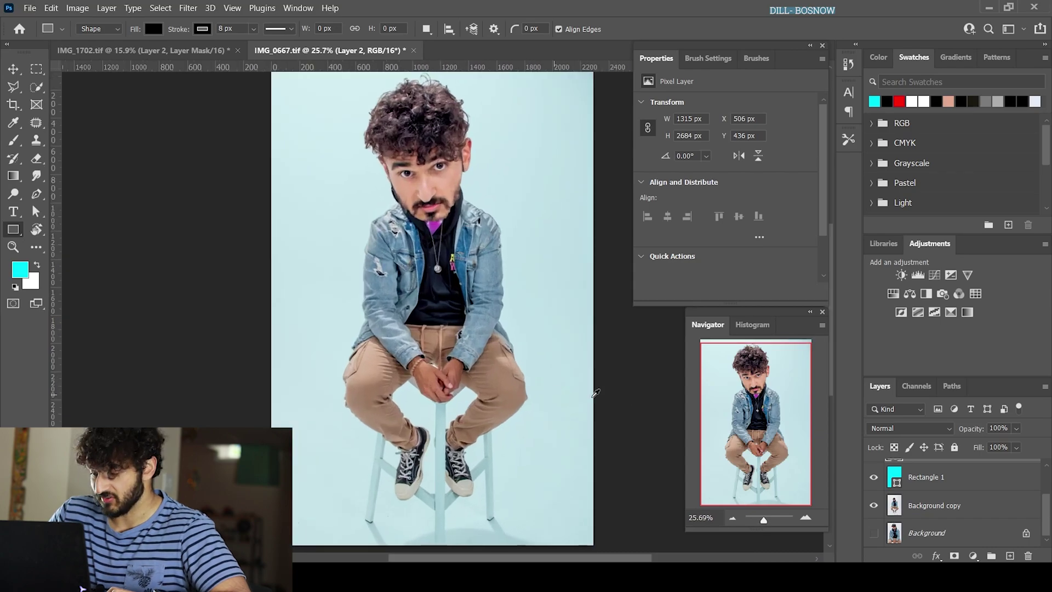
click(1017, 429)
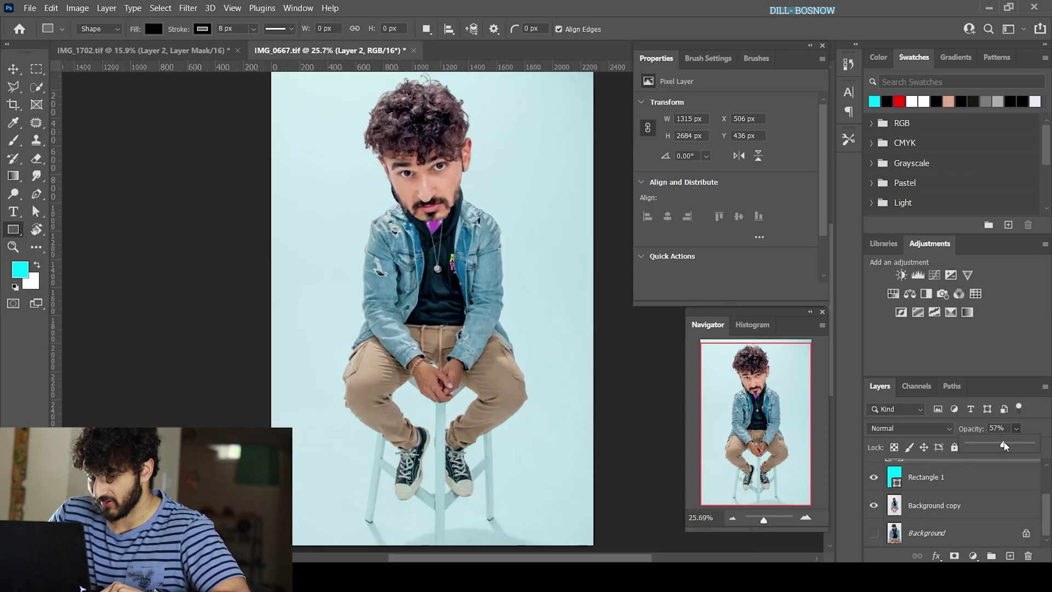
drag(1021, 444, 1037, 443)
click(594, 5)
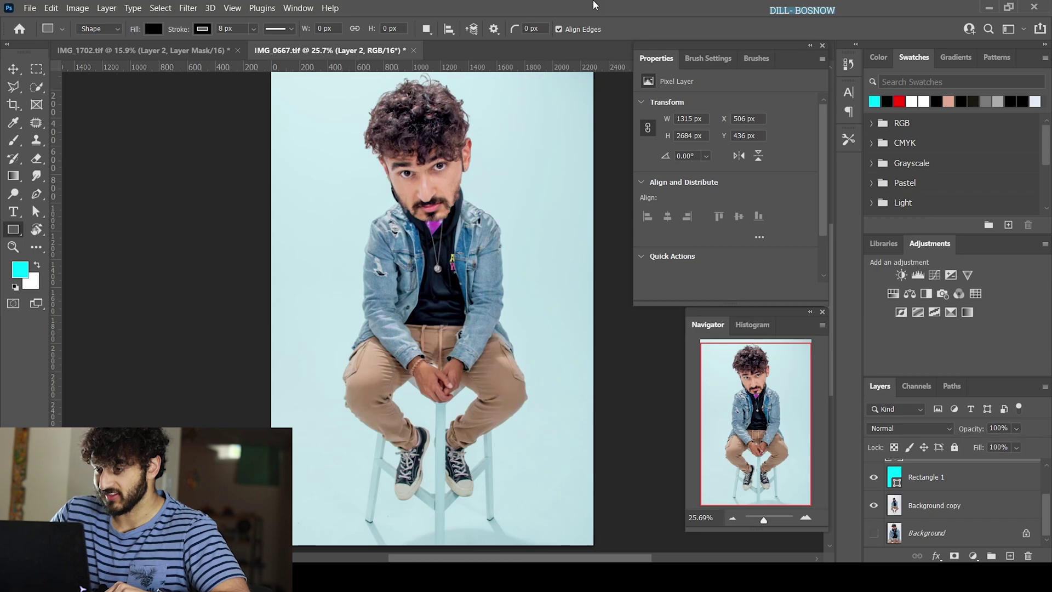